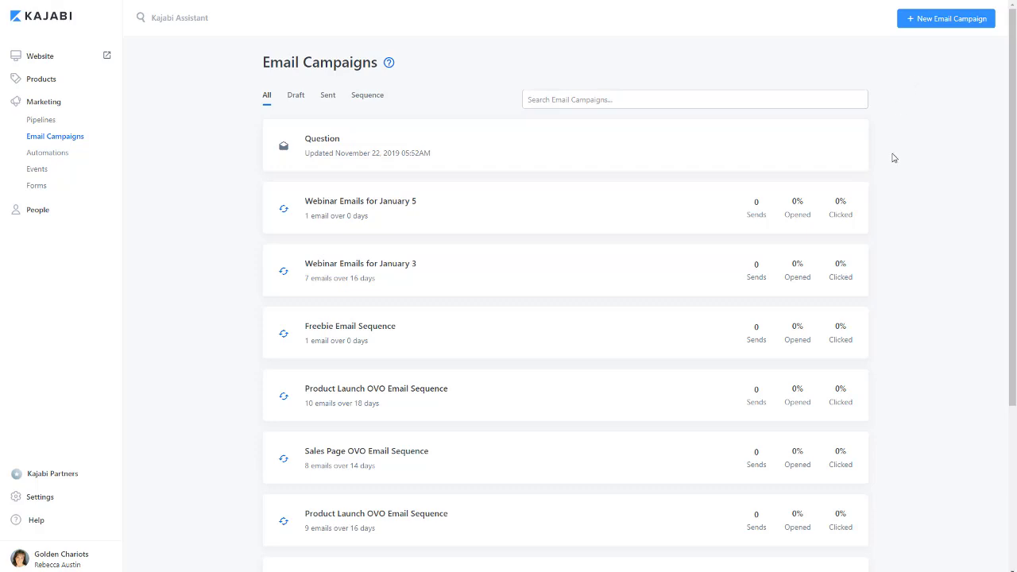
Create a new email campaign of the Email Broadcast type and dismiss the welcome message over the template gallery
{"action": "left_click", "coordinate": [934, 20]}
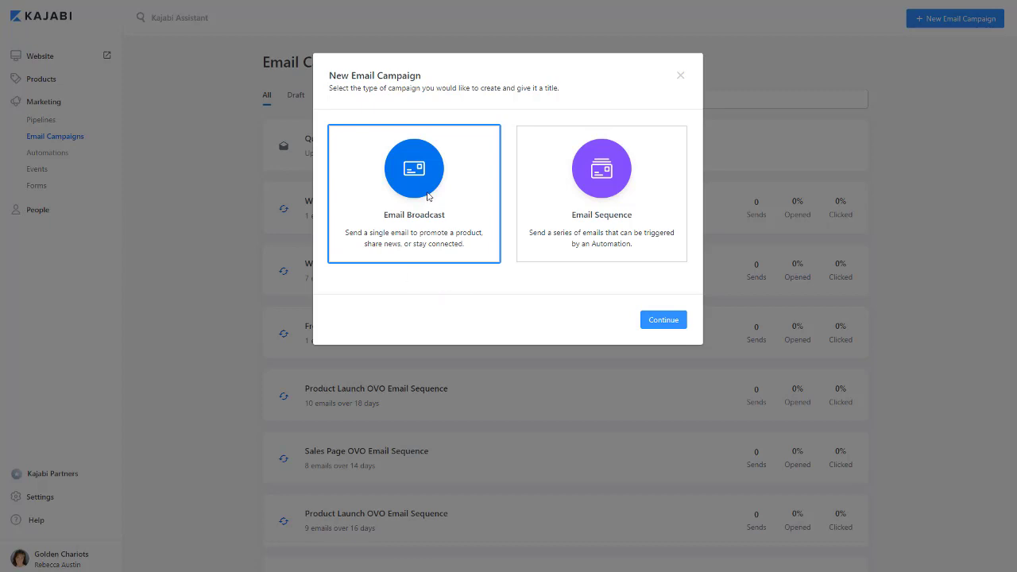
{"action": "left_click", "coordinate": [656, 321]}
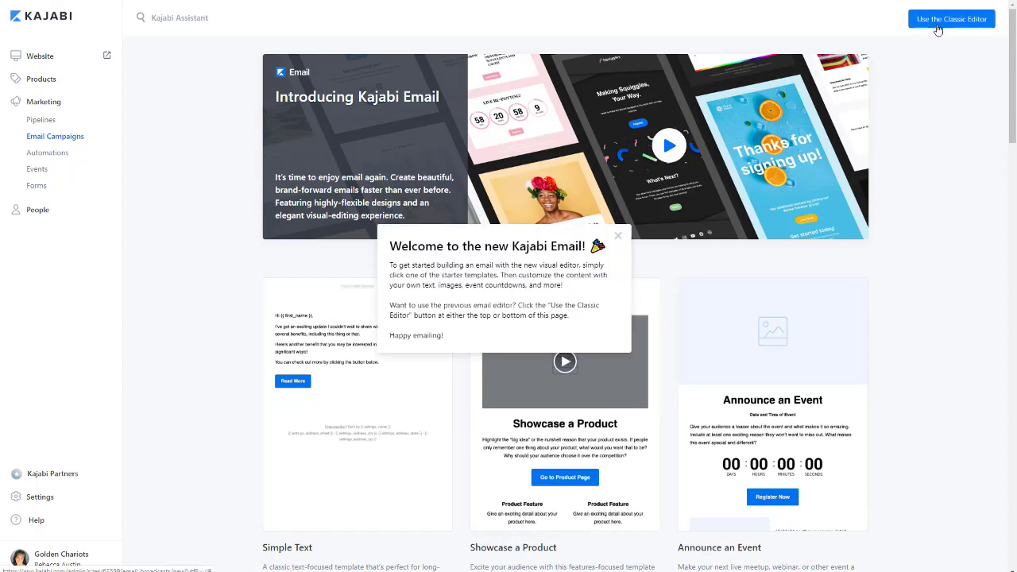
{"action": "left_click", "coordinate": [617, 236]}
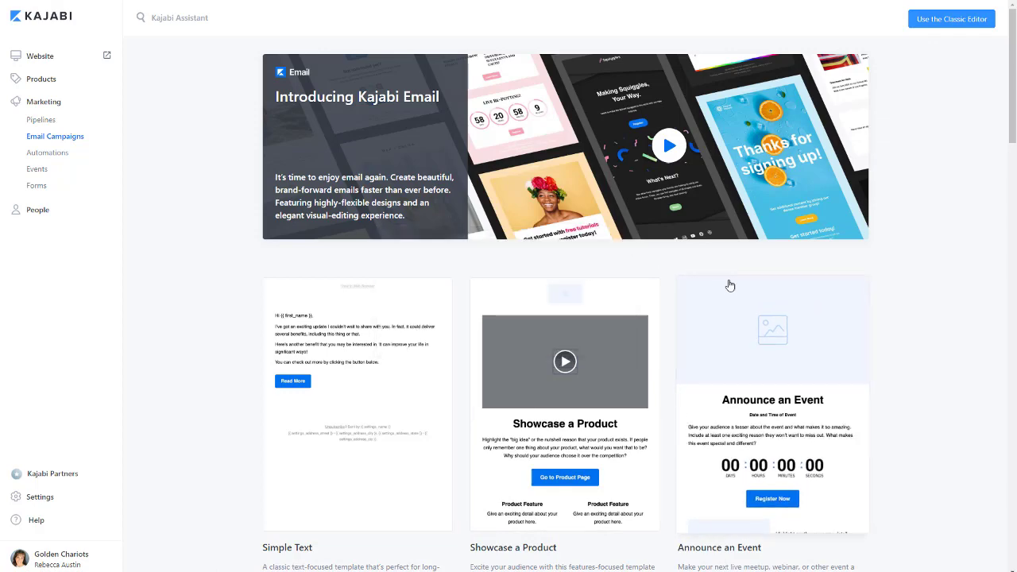
Browse the email template gallery from the basic layouts to the designed templates and the Classic Editor option
{"action": "scroll", "coordinate": [731, 286], "scroll_direction": "down", "scroll_amount": 2}
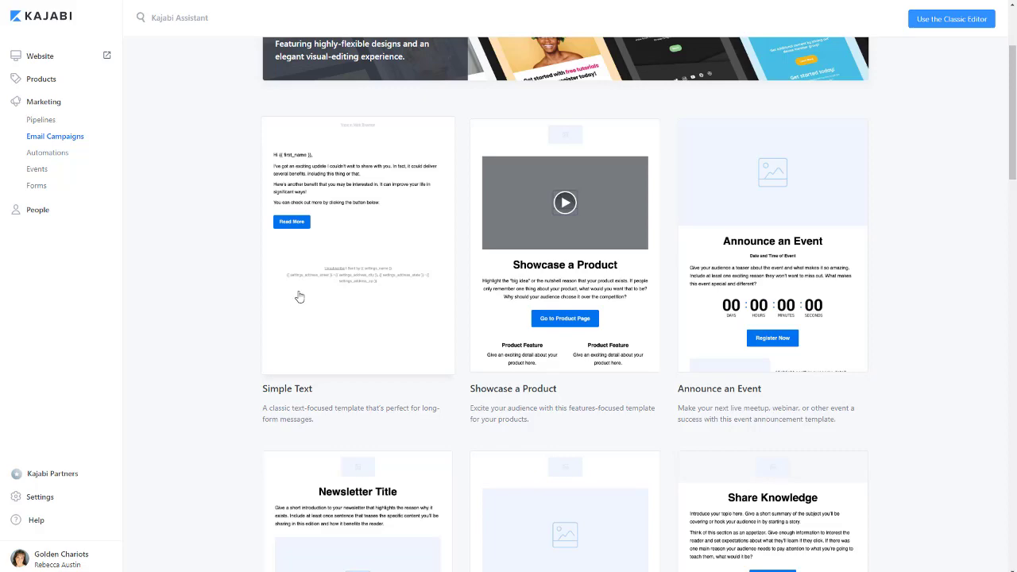
{"action": "scroll", "coordinate": [331, 294], "scroll_direction": "down", "scroll_amount": 2}
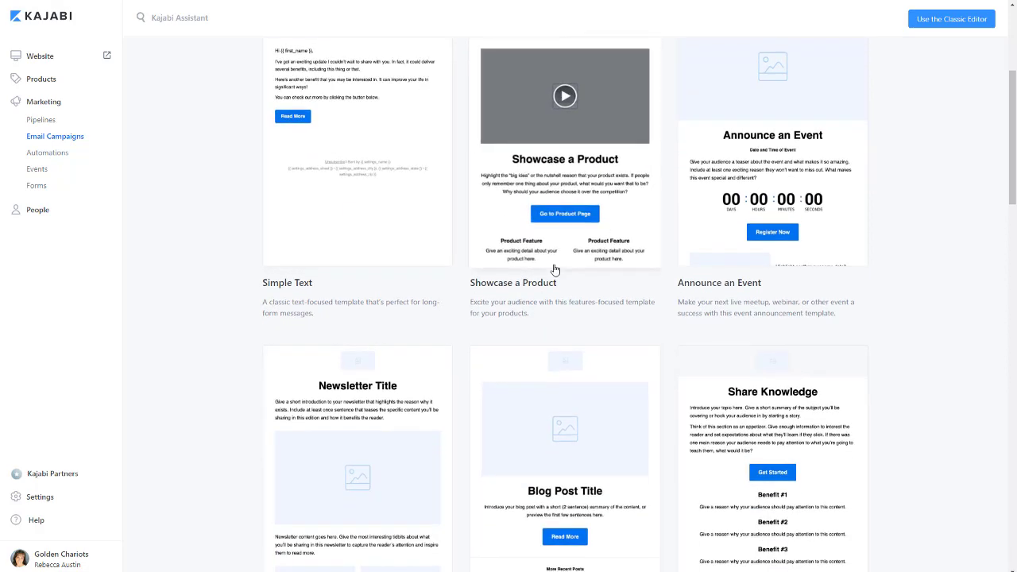
{"action": "scroll", "coordinate": [554, 268], "scroll_direction": "down", "scroll_amount": 5}
{"action": "scroll", "coordinate": [556, 271], "scroll_direction": "down", "scroll_amount": 7}
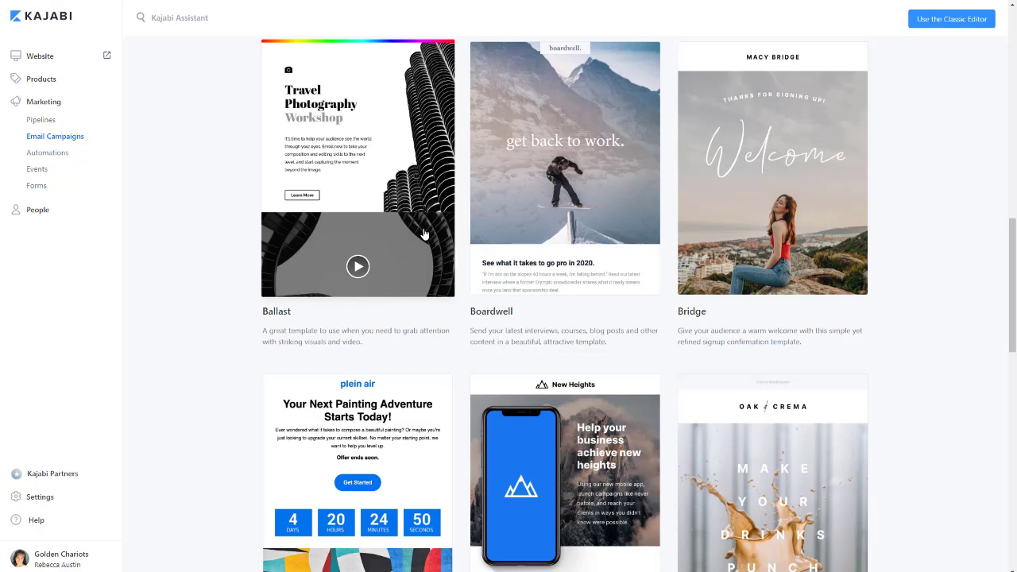
{"action": "scroll", "coordinate": [424, 234], "scroll_direction": "down", "scroll_amount": 1}
{"action": "scroll", "coordinate": [424, 234], "scroll_direction": "down", "scroll_amount": 3}
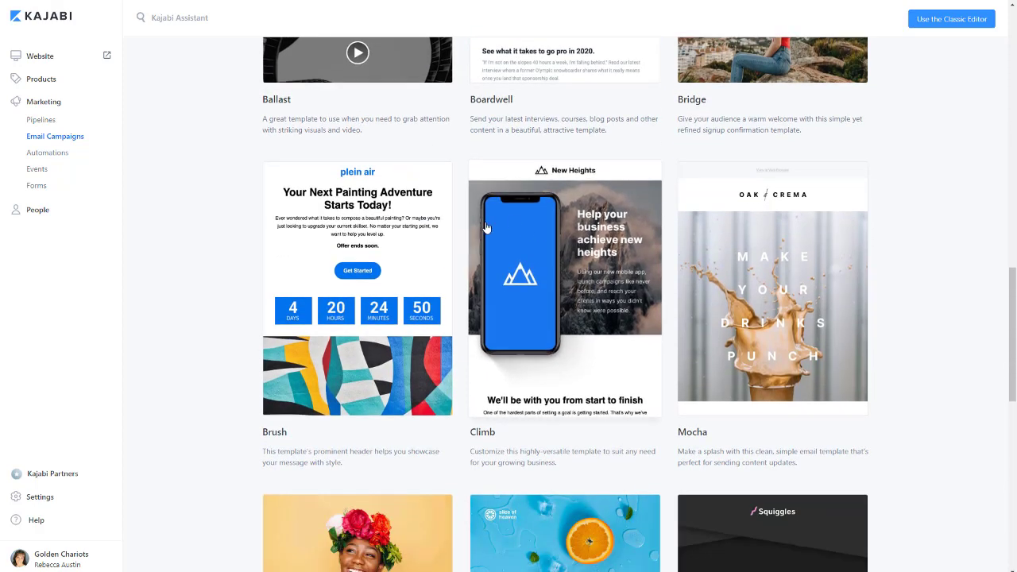
{"action": "scroll", "coordinate": [550, 373], "scroll_direction": "down", "scroll_amount": 4}
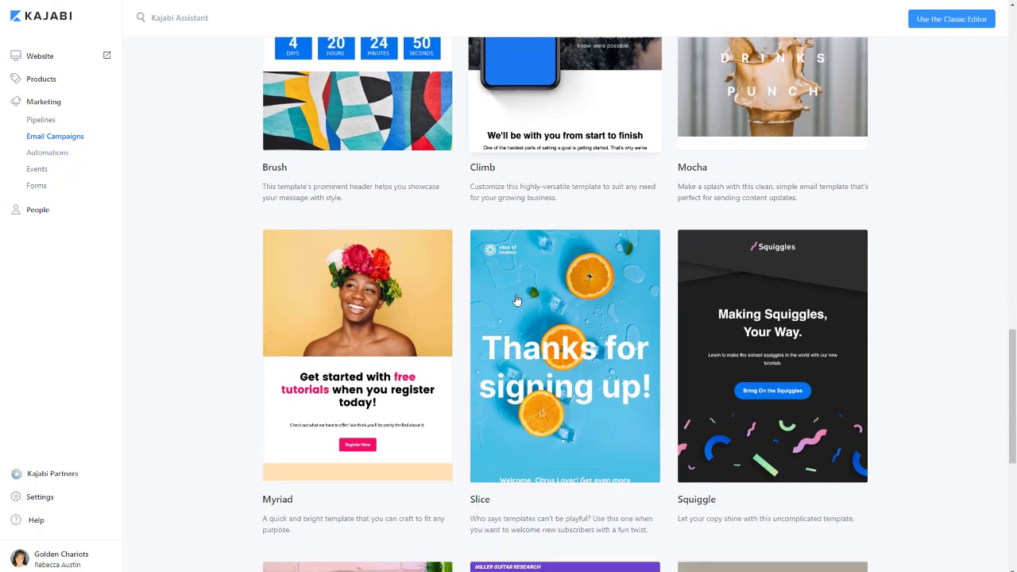
{"action": "scroll", "coordinate": [573, 397], "scroll_direction": "down", "scroll_amount": 2}
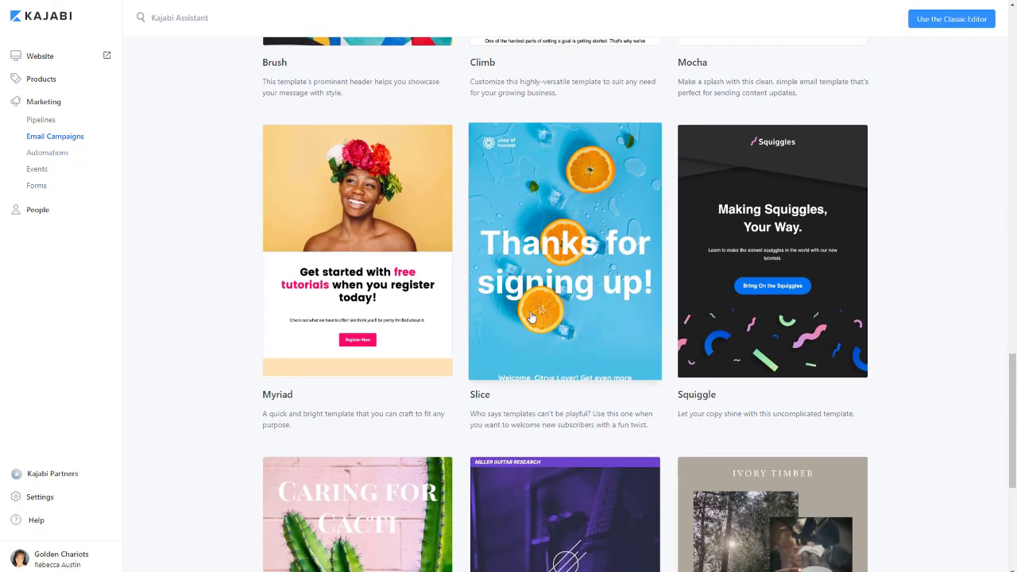
{"action": "scroll", "coordinate": [531, 318], "scroll_direction": "down", "scroll_amount": 2}
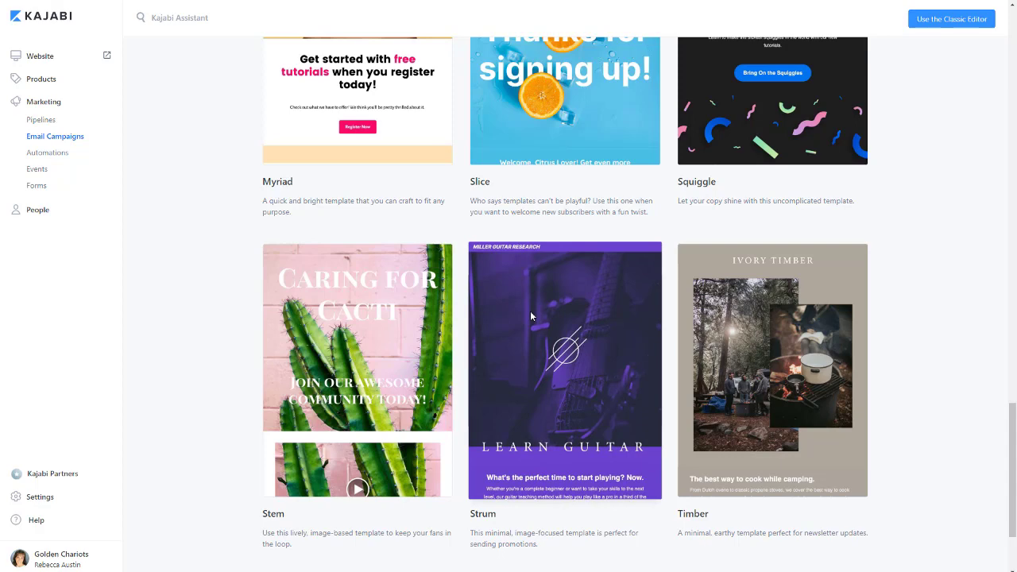
{"action": "scroll", "coordinate": [532, 316], "scroll_direction": "down", "scroll_amount": 1}
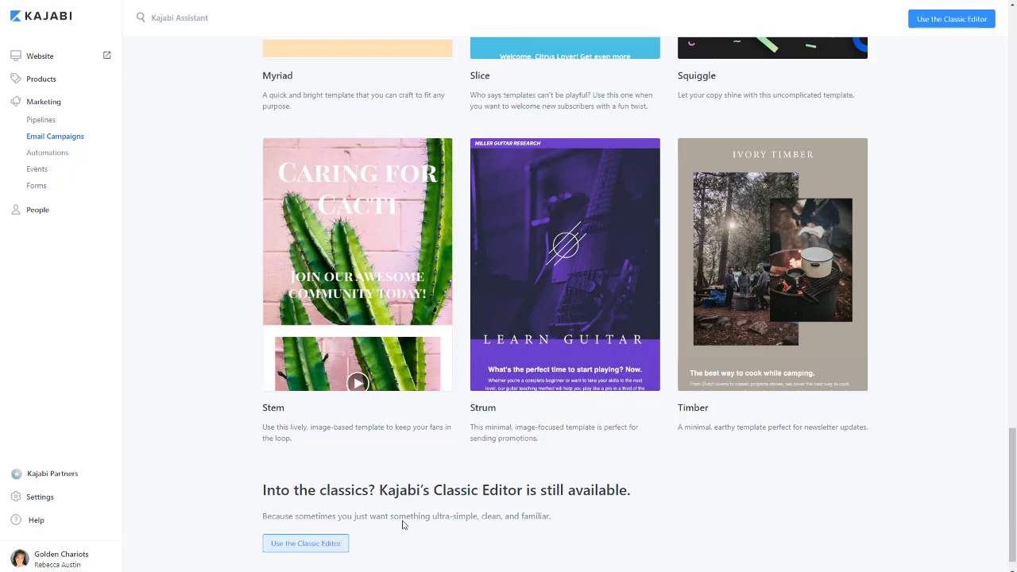
{"action": "scroll", "coordinate": [467, 345], "scroll_direction": "up", "scroll_amount": 5}
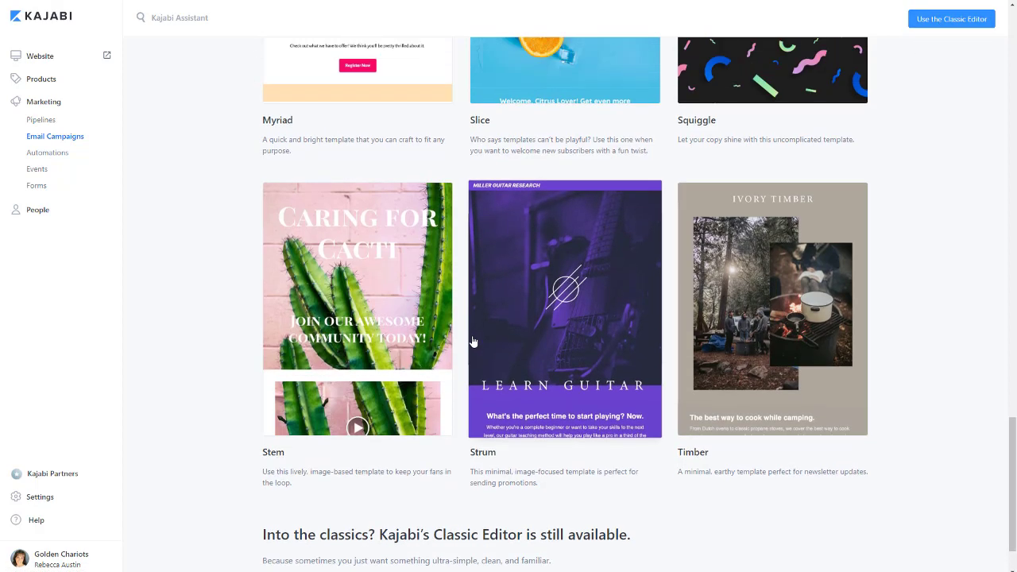
{"action": "scroll", "coordinate": [494, 332], "scroll_direction": "up", "scroll_amount": 3}
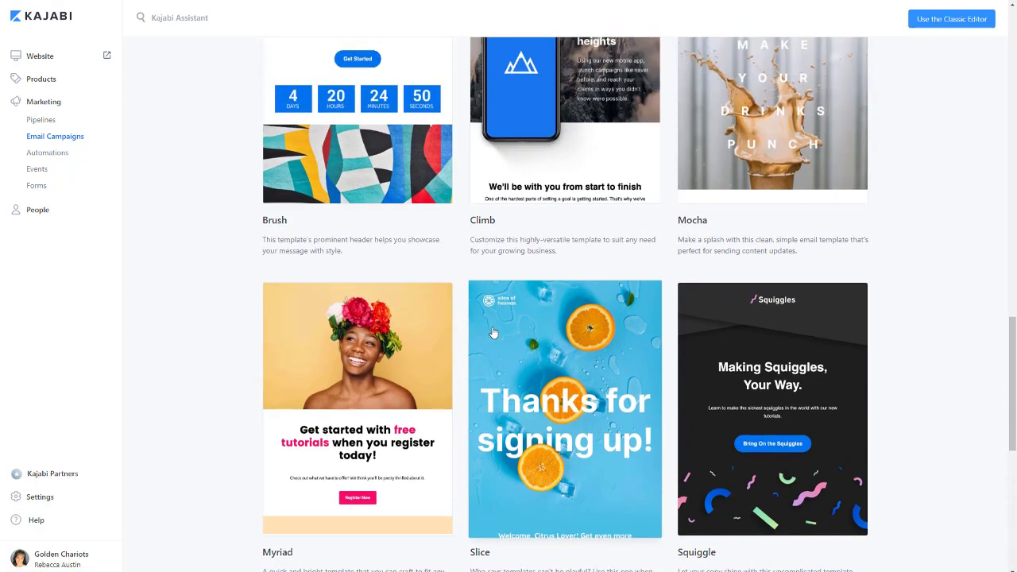
{"action": "scroll", "coordinate": [537, 332], "scroll_direction": "up", "scroll_amount": 7}
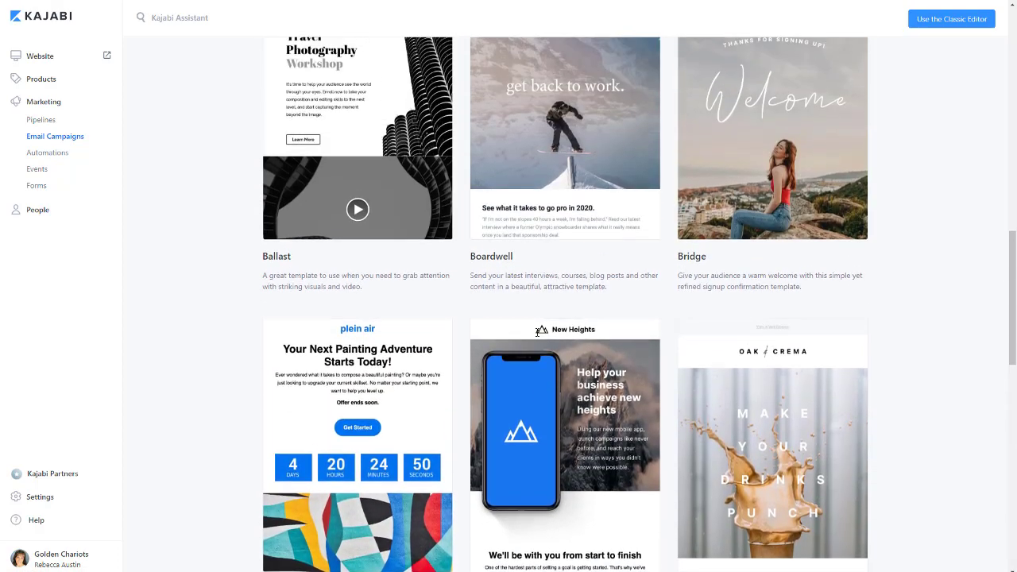
{"action": "scroll", "coordinate": [538, 332], "scroll_direction": "up", "scroll_amount": 2}
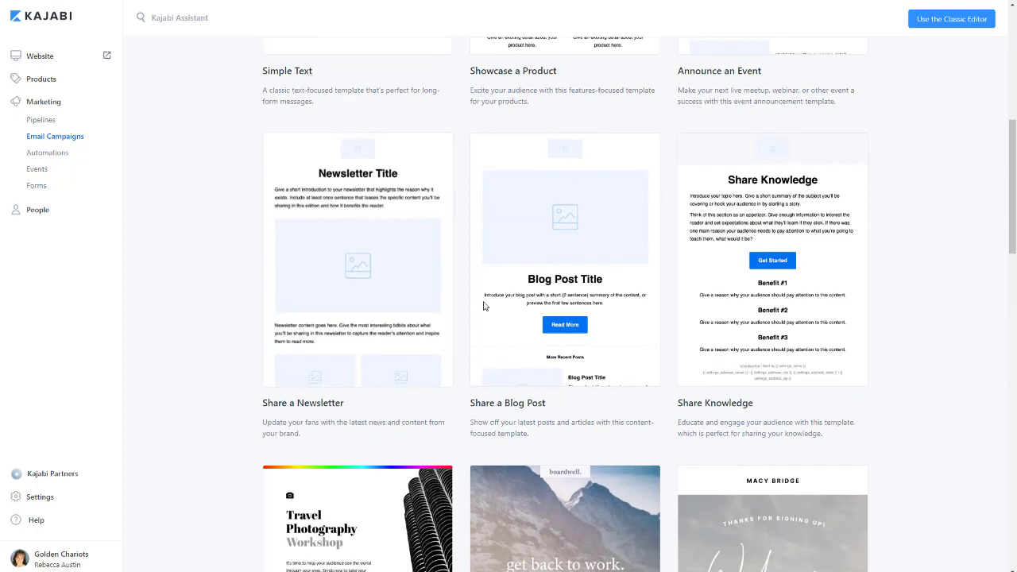
{"action": "scroll", "coordinate": [539, 345], "scroll_direction": "down", "scroll_amount": 4}
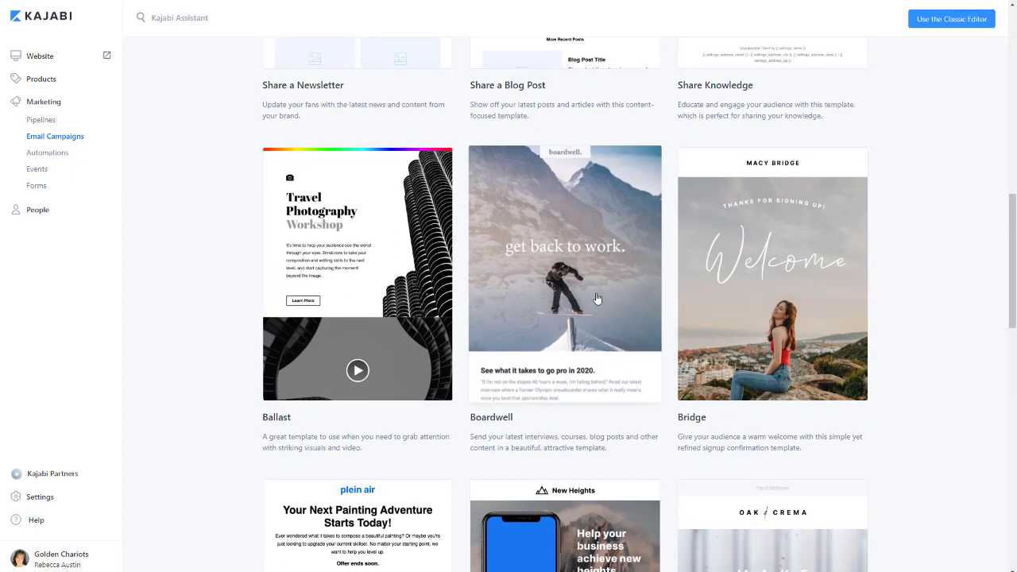
{"action": "scroll", "coordinate": [551, 327], "scroll_direction": "down", "scroll_amount": 3}
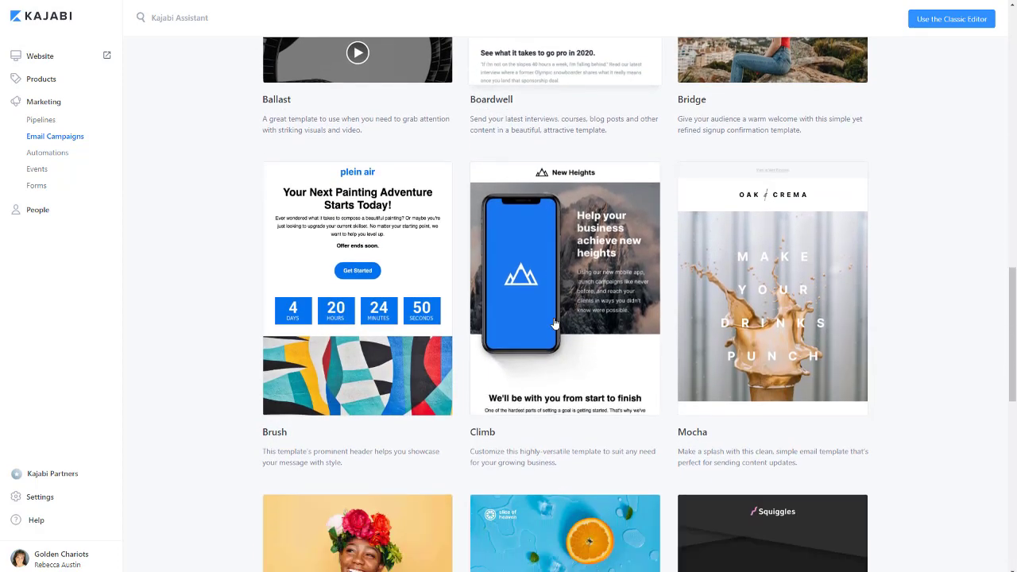
{"action": "scroll", "coordinate": [358, 238], "scroll_direction": "down", "scroll_amount": 1}
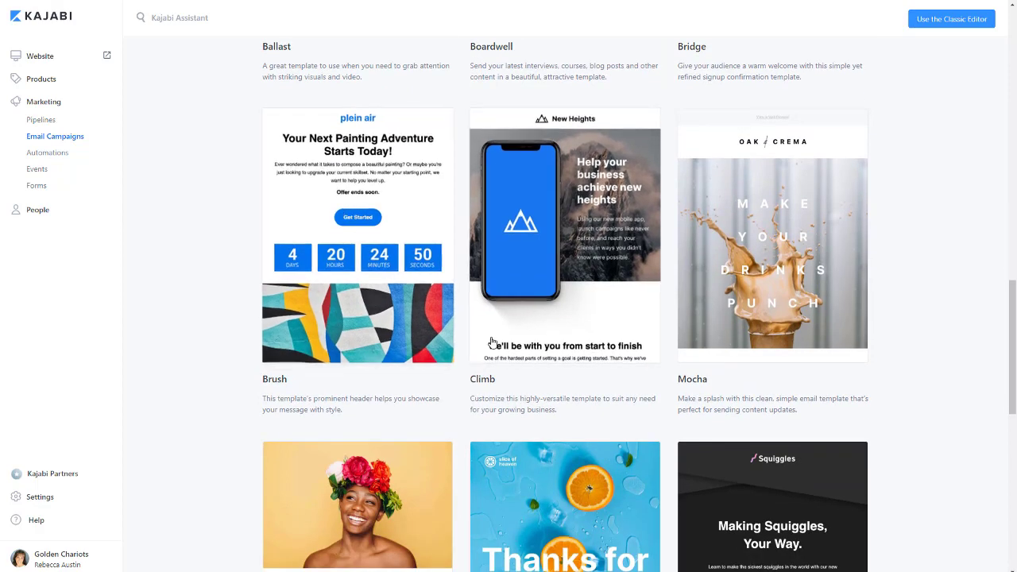
Start the broadcast from the Slice template with the internal title "test"
{"action": "scroll", "coordinate": [549, 357], "scroll_direction": "down", "scroll_amount": 3}
{"action": "left_click", "coordinate": [549, 363]}
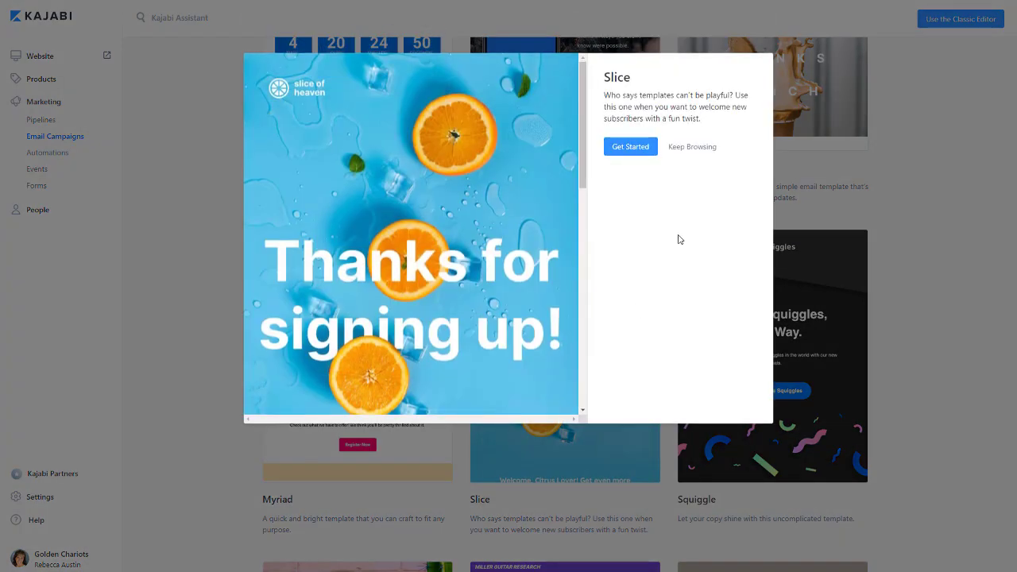
{"action": "left_click", "coordinate": [633, 149]}
{"action": "left_click", "coordinate": [612, 154]}
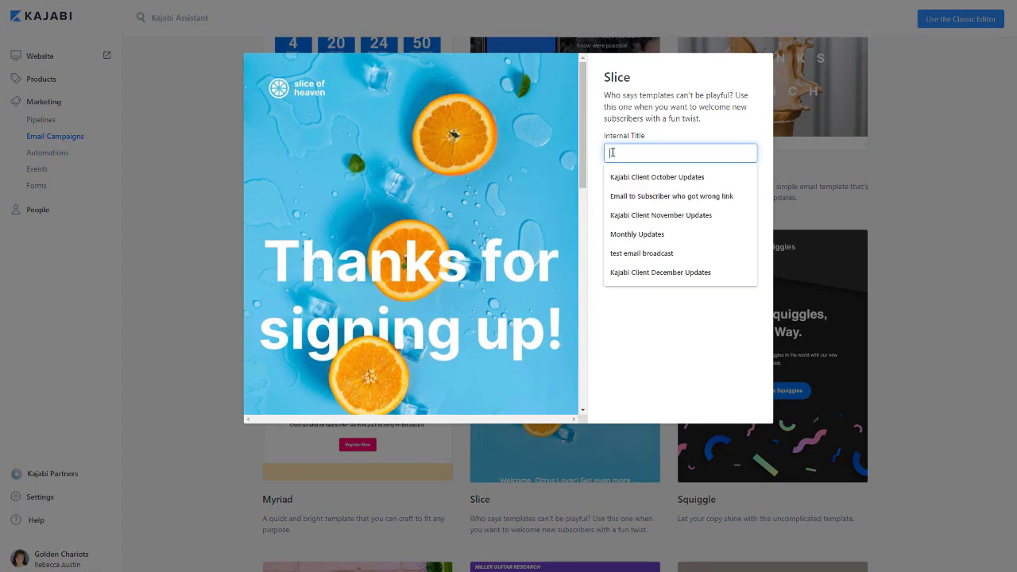
{"action": "type", "text": "test"}
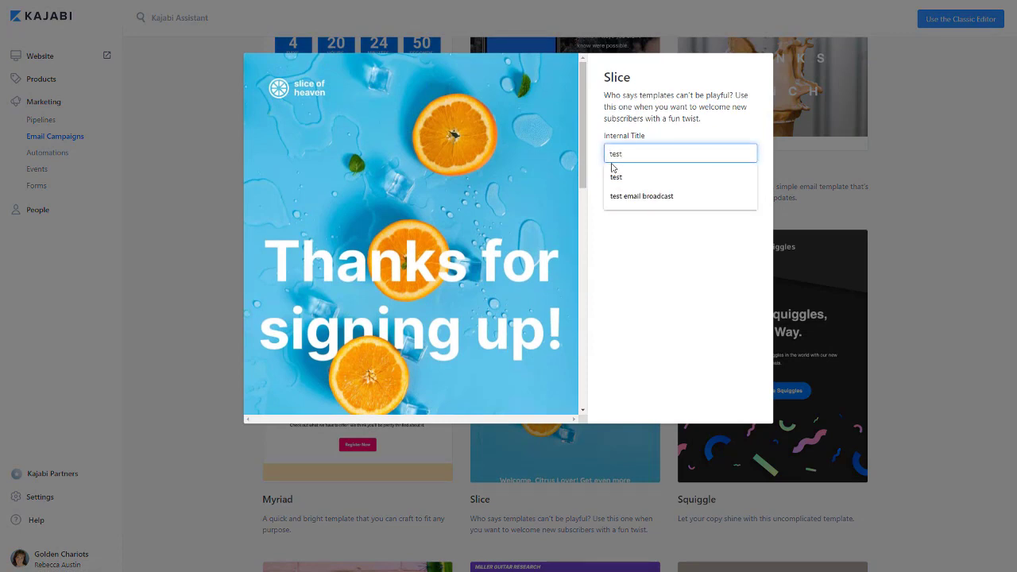
{"action": "left_click", "coordinate": [614, 177]}
{"action": "left_click", "coordinate": [622, 184]}
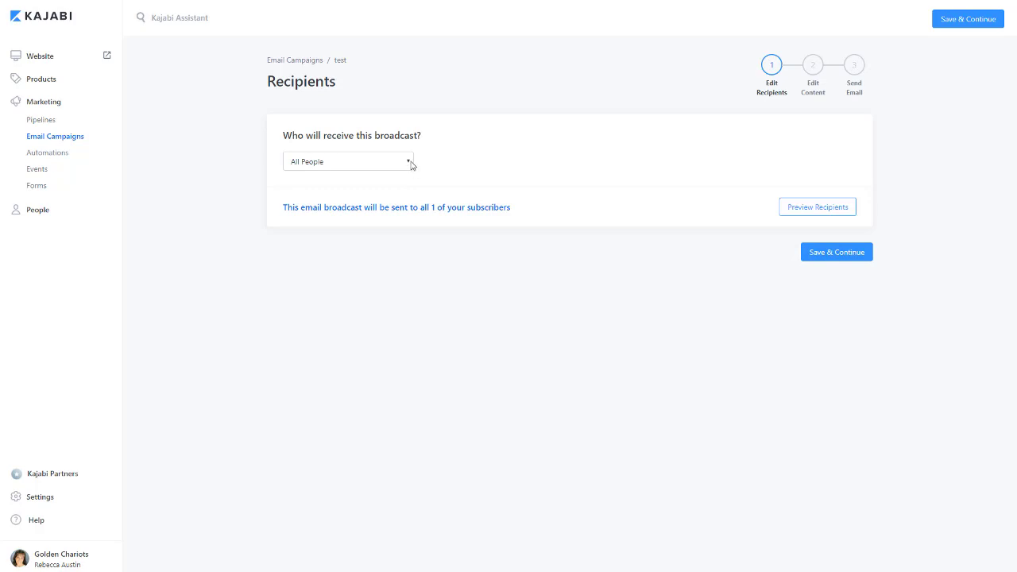
Set the recipients of the broadcast to Custom Segment
{"action": "left_click", "coordinate": [410, 165]}
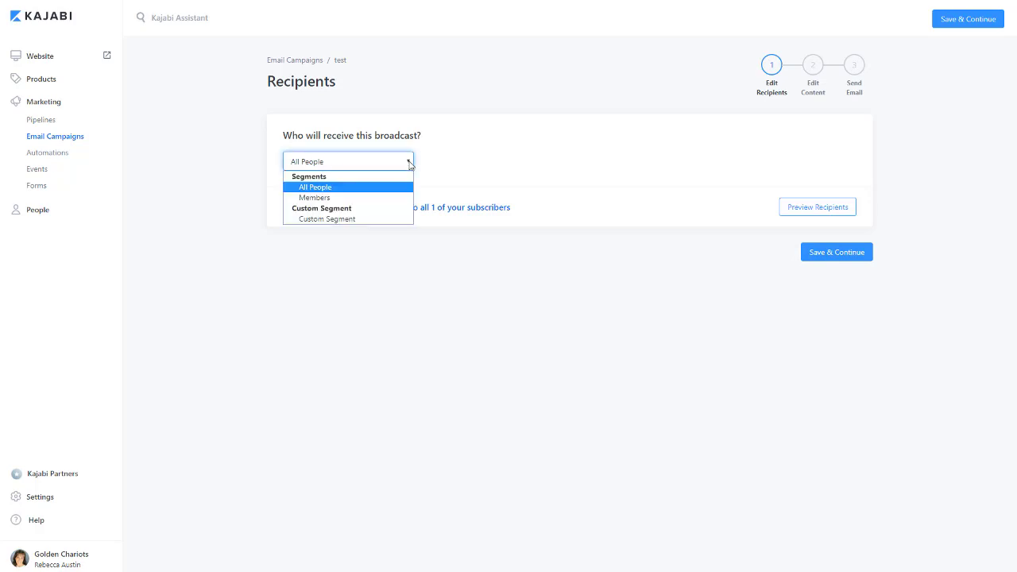
{"action": "left_click", "coordinate": [348, 220]}
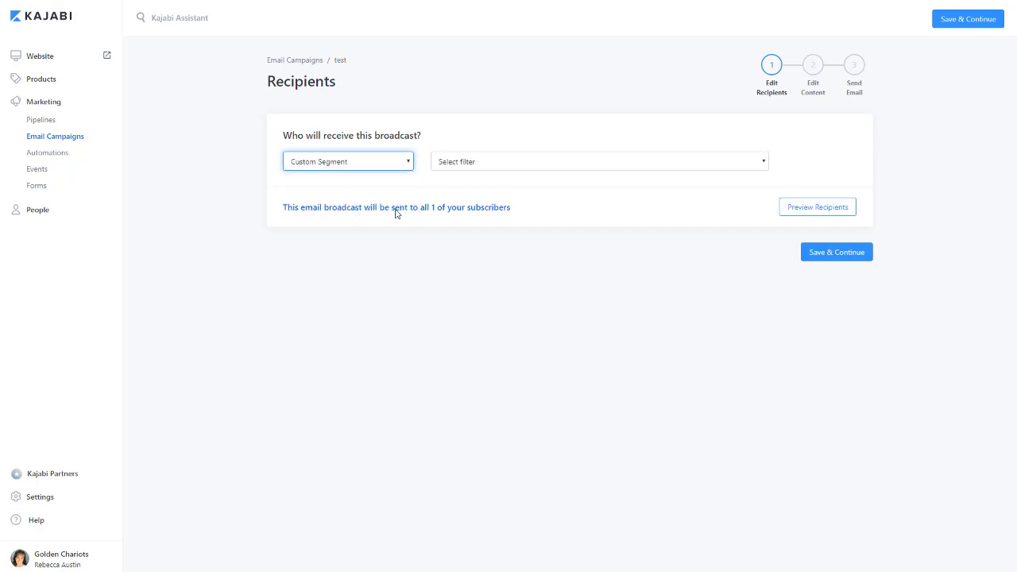
Examine the filters available for the custom segment, from contact filters to custom field filters, without choosing one
{"action": "left_click", "coordinate": [498, 164]}
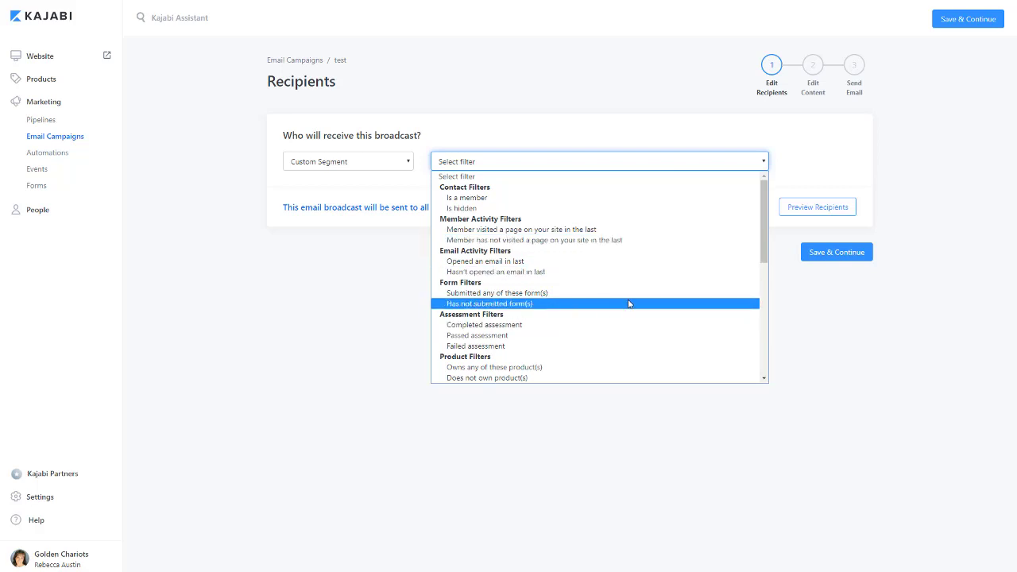
{"action": "scroll", "coordinate": [628, 300], "scroll_direction": "down", "scroll_amount": 10}
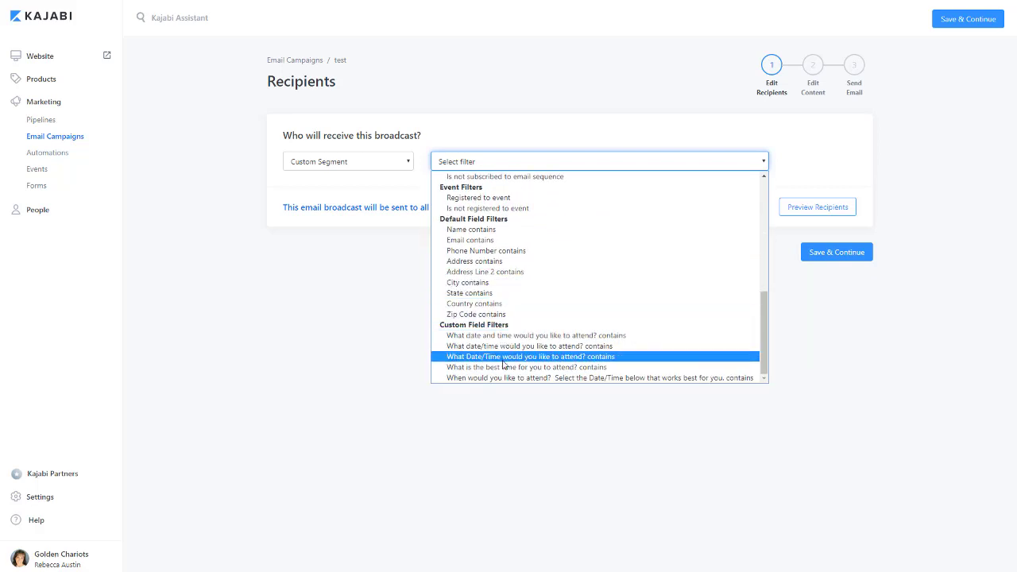
{"action": "scroll", "coordinate": [581, 292], "scroll_direction": "up", "scroll_amount": 10}
{"action": "scroll", "coordinate": [581, 292], "scroll_direction": "up", "scroll_amount": 2}
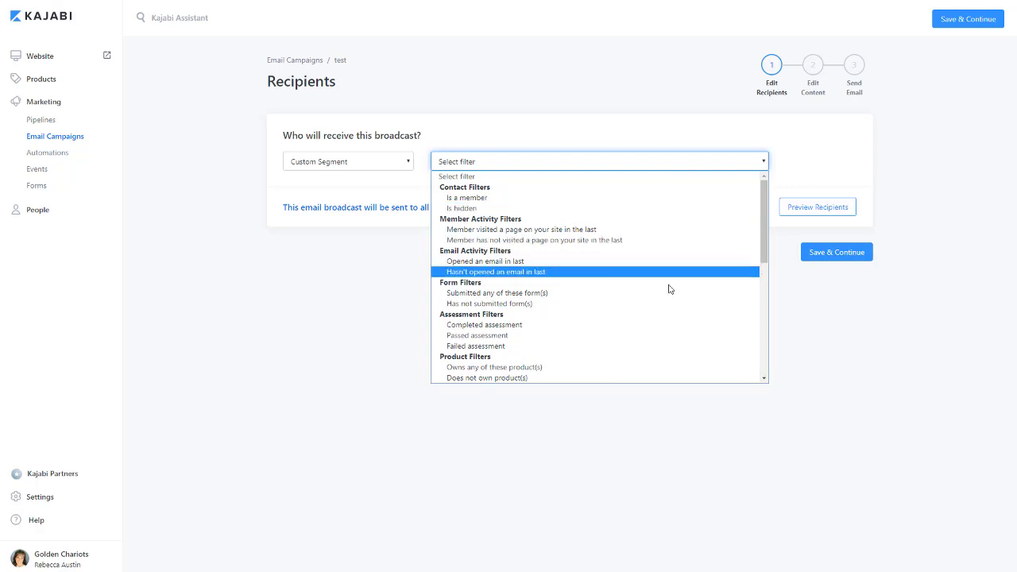
{"action": "scroll", "coordinate": [670, 287], "scroll_direction": "down", "scroll_amount": 3}
{"action": "scroll", "coordinate": [669, 286], "scroll_direction": "up", "scroll_amount": 3}
{"action": "scroll", "coordinate": [669, 285], "scroll_direction": "down", "scroll_amount": 10}
{"action": "scroll", "coordinate": [670, 285], "scroll_direction": "up", "scroll_amount": 10}
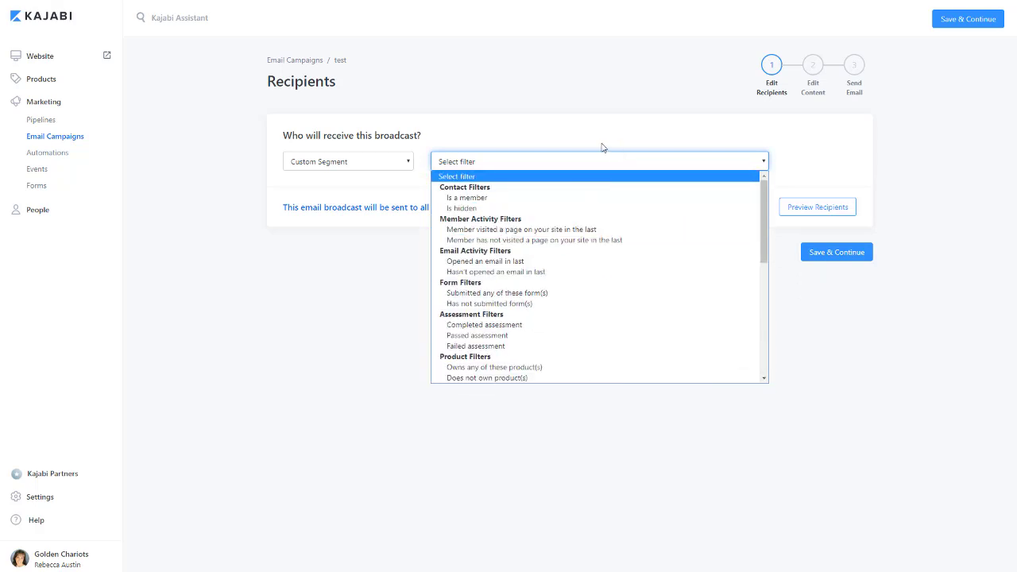
{"action": "left_click", "coordinate": [556, 159]}
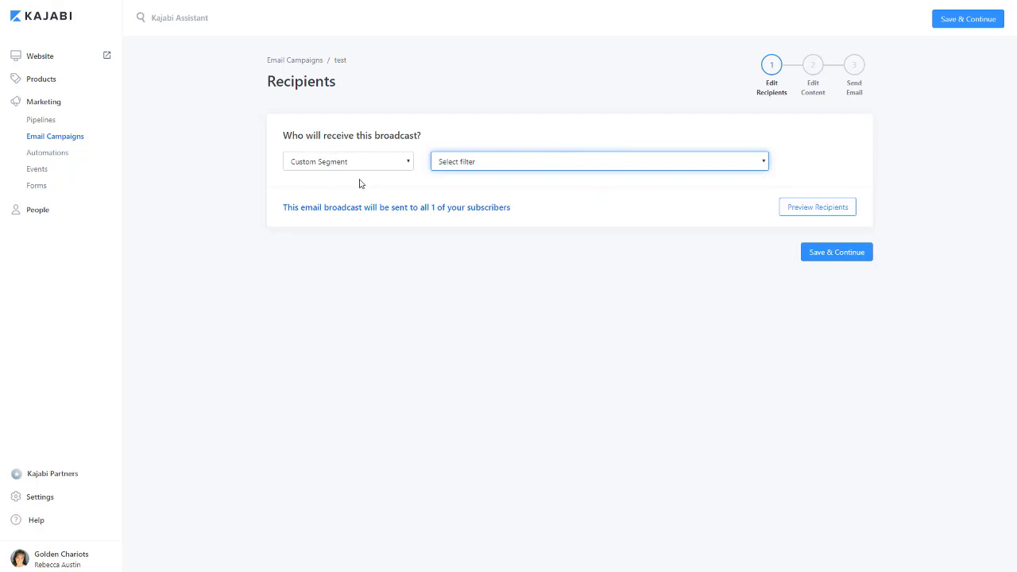
Save the recipients, continue to the email content, and change the internal title to "Sample email for training Feb 2020"
{"action": "left_click", "coordinate": [843, 260]}
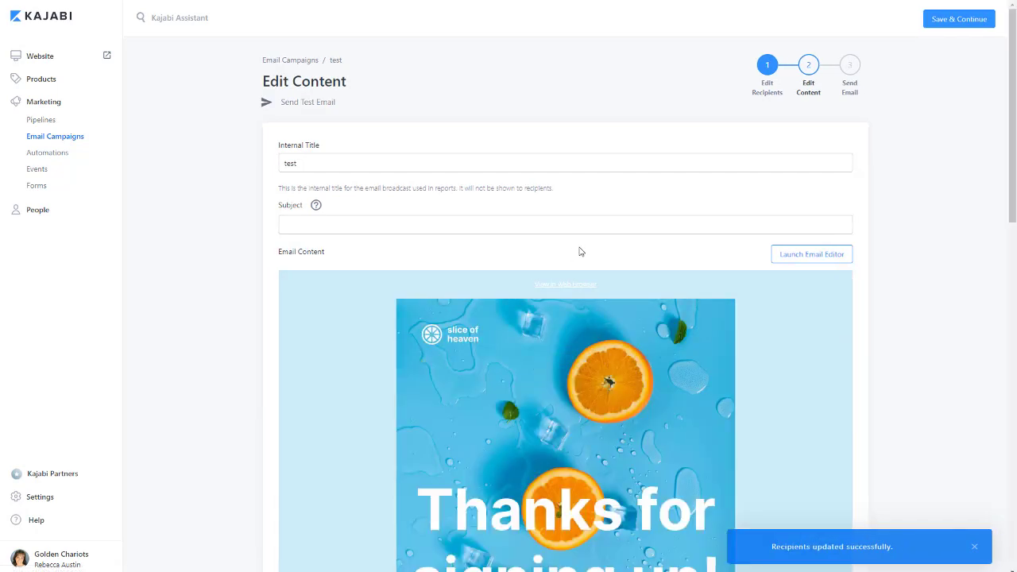
{"action": "scroll", "coordinate": [571, 246], "scroll_direction": "down", "scroll_amount": 1}
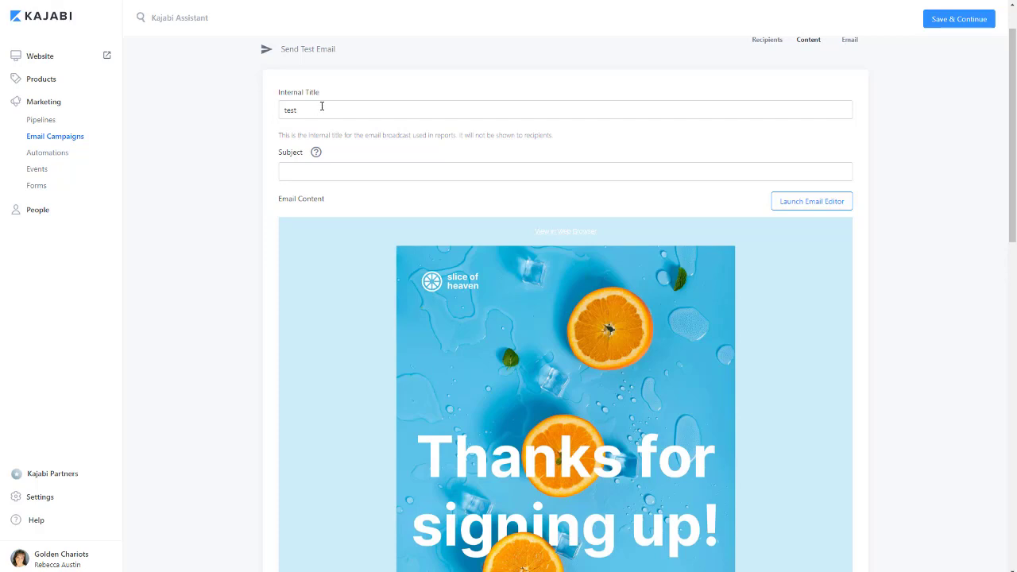
{"action": "double_click", "coordinate": [292, 113]}
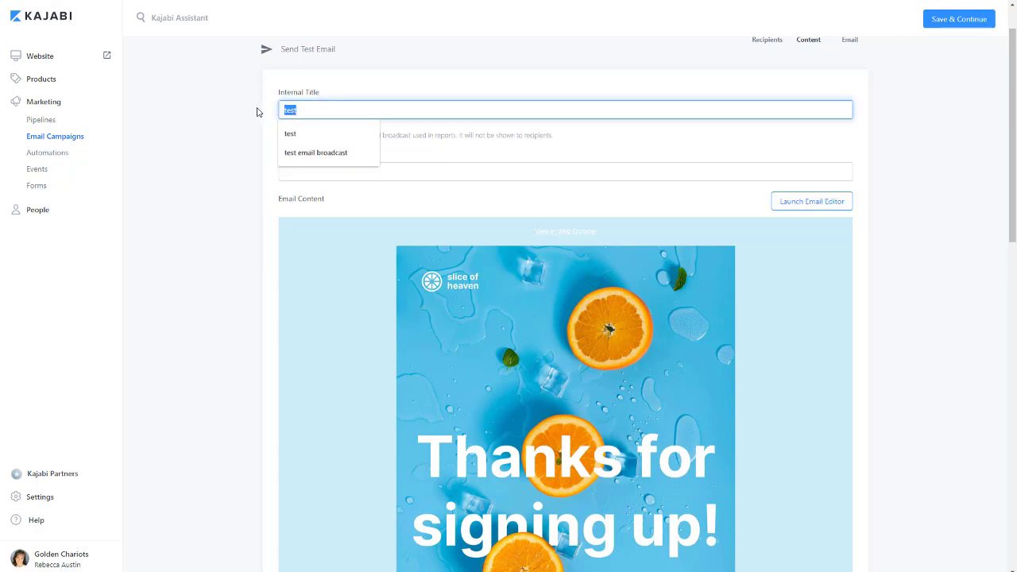
{"action": "type", "text": "Sample e"}
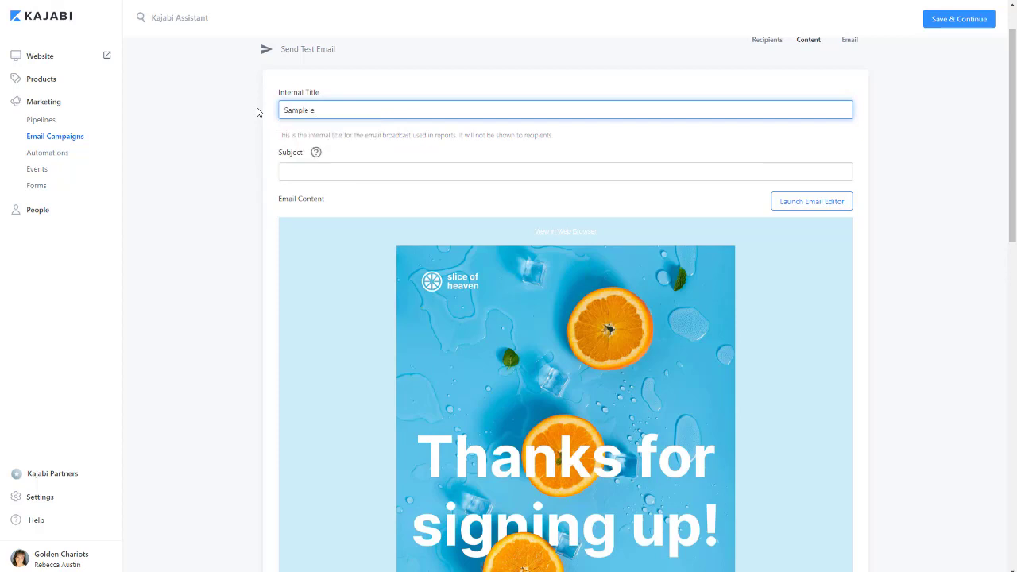
{"action": "type", "text": "mail for training Feb 2020"}
{"action": "left_click", "coordinate": [290, 173]}
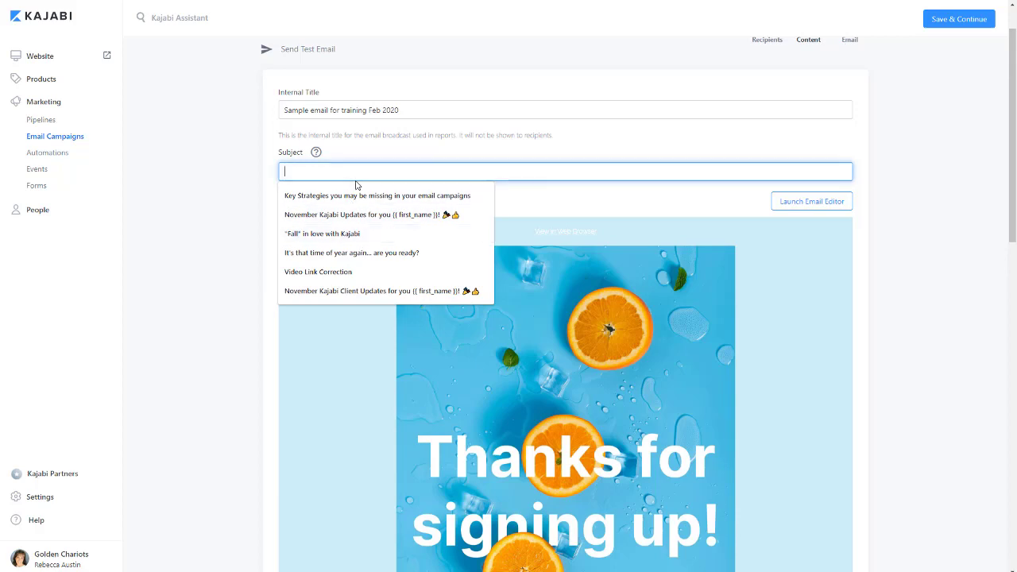
{"action": "left_click", "coordinate": [257, 170]}
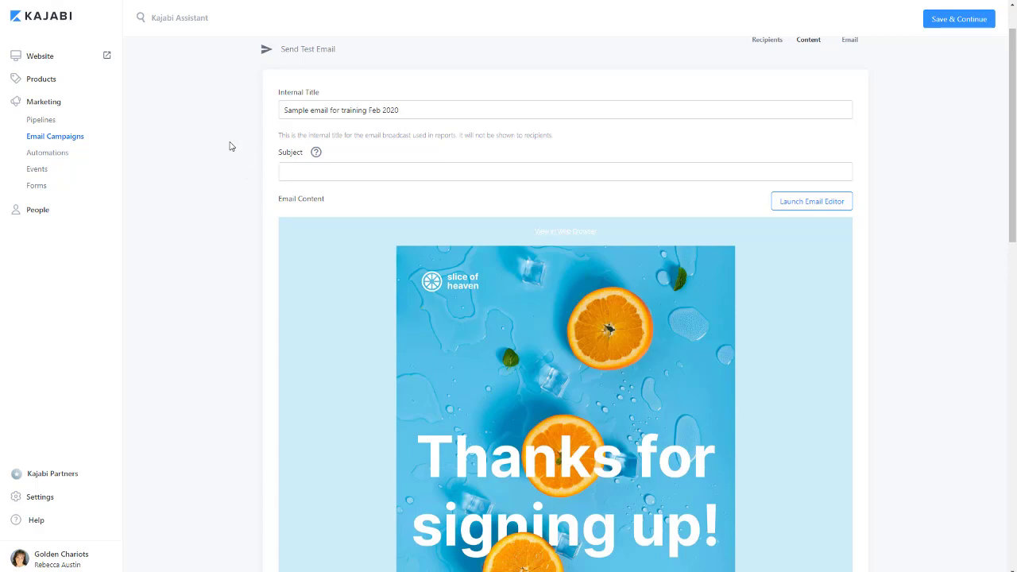
Try "FREE" as the email subject, view the spam suggestions for it, and clear the subject
{"action": "left_click", "coordinate": [297, 171]}
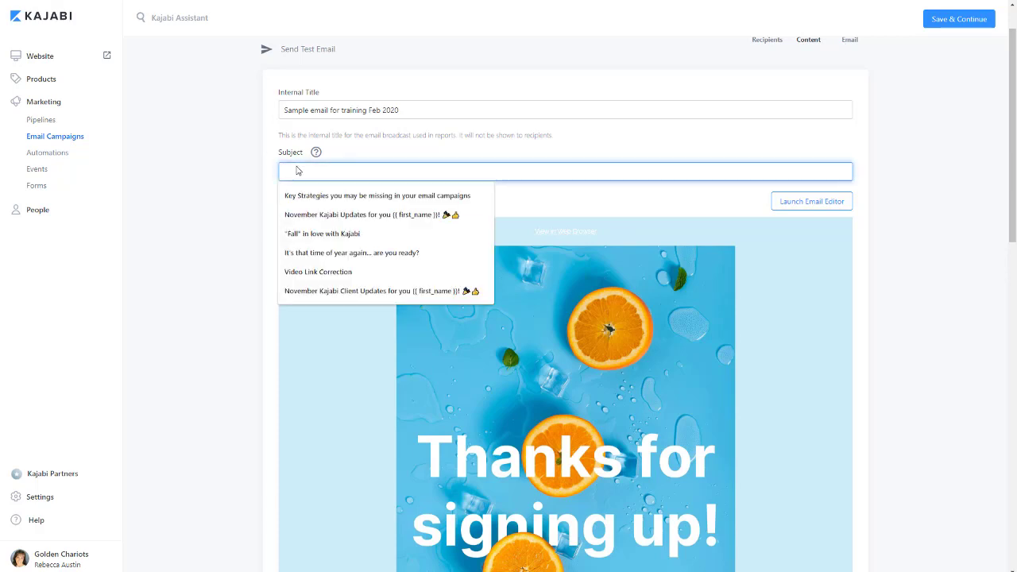
{"action": "type", "text": "FR"}
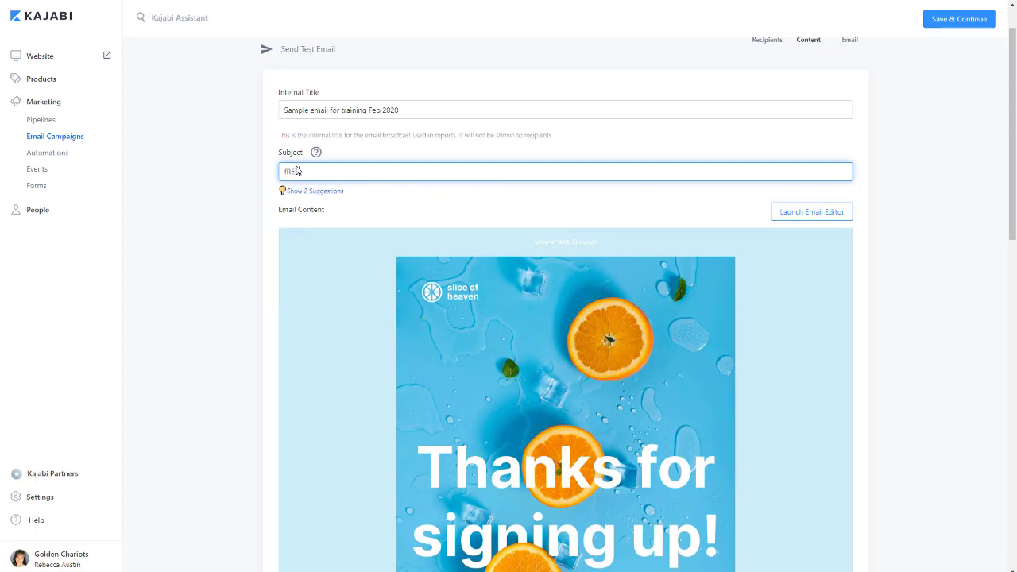
{"action": "type", "text": "E"}
{"action": "left_click", "coordinate": [322, 193]}
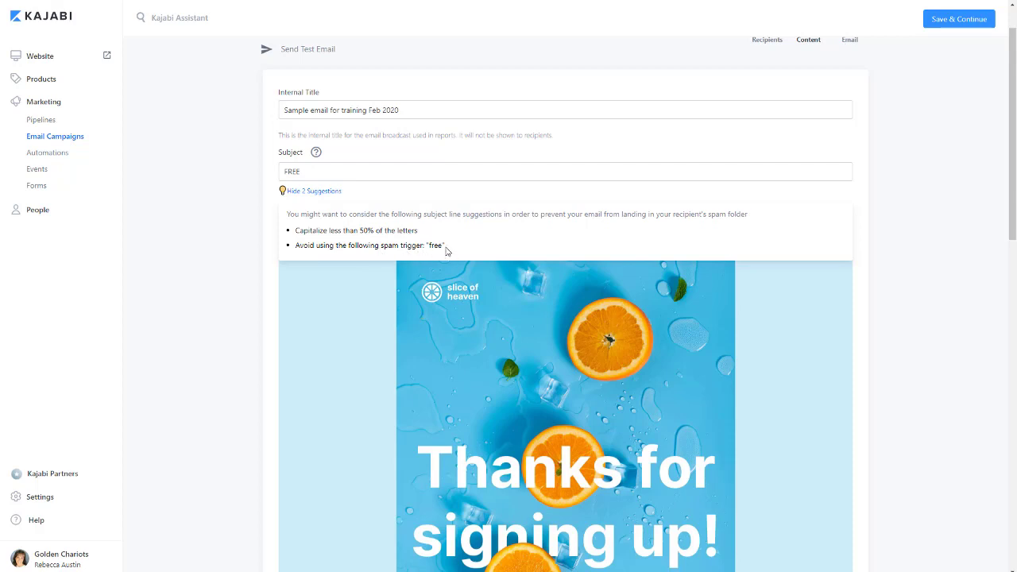
{"action": "left_click", "coordinate": [312, 177]}
{"action": "key", "text": "BackSpace"}
{"action": "key", "text": "BackSpace"}
{"action": "key", "text": "BackSpace"}
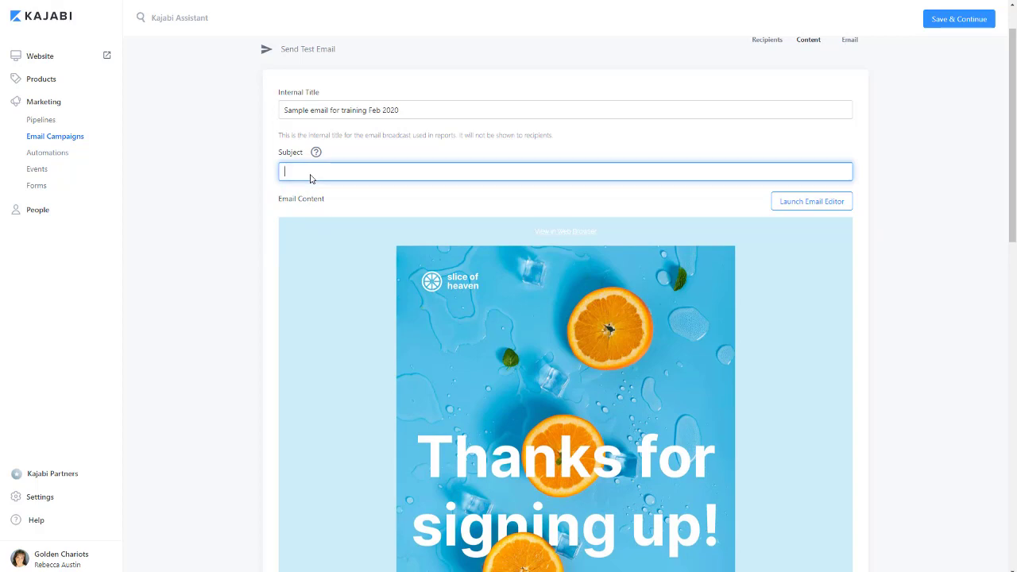
Set the email subject to "You don't want to miss this new announcement!"
{"action": "type", "text": "yOUR FR"}
{"action": "key", "text": "BackSpace"}
{"action": "key", "text": "BackSpace"}
{"action": "key", "text": "BackSpace"}
{"action": "key", "text": "BackSpace"}
{"action": "key", "text": "BackSpace"}
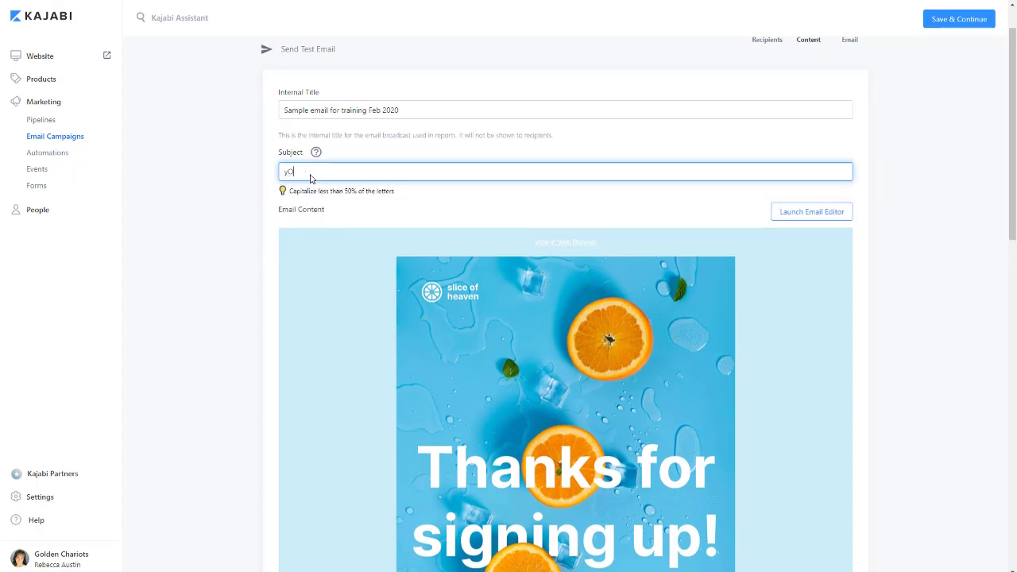
{"action": "key", "text": "BackSpace"}
{"action": "key", "text": "BackSpace"}
{"action": "type", "text": "You don"}
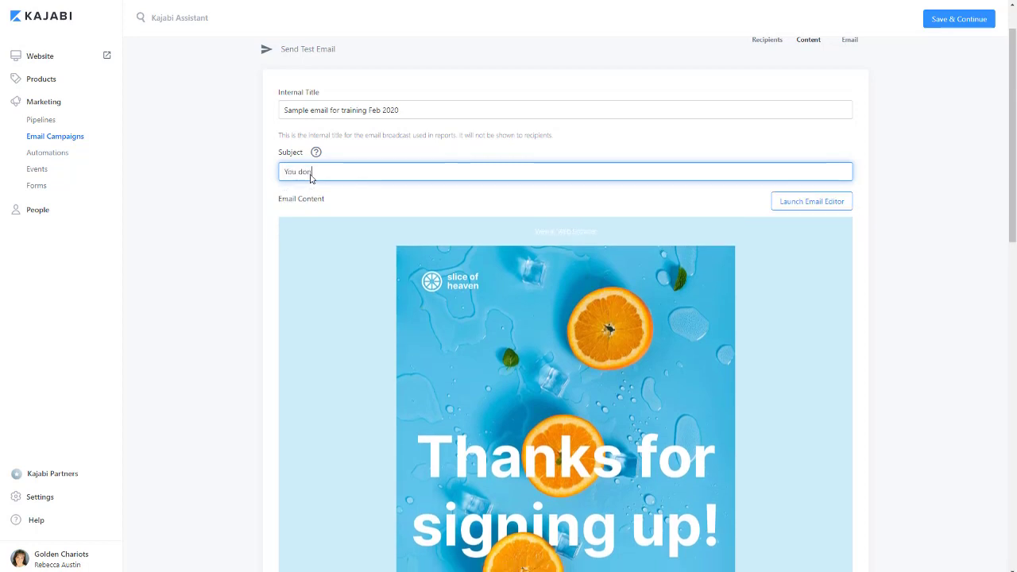
{"action": "type", "text": "'t want to miss this new announcement!"}
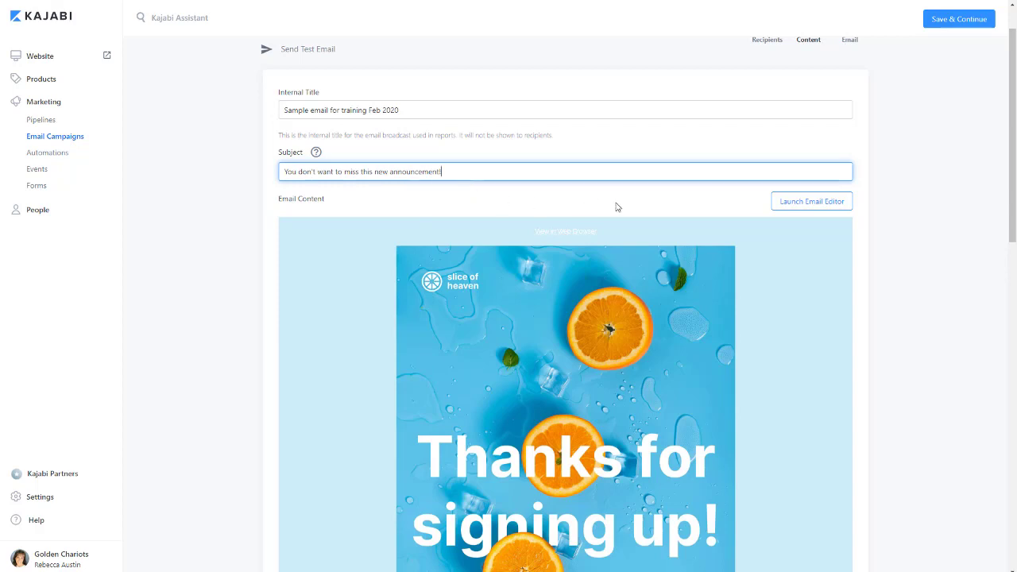
Launch the email editor for the broadcast's content and open the email's general settings
{"action": "scroll", "coordinate": [699, 209], "scroll_direction": "down", "scroll_amount": 3}
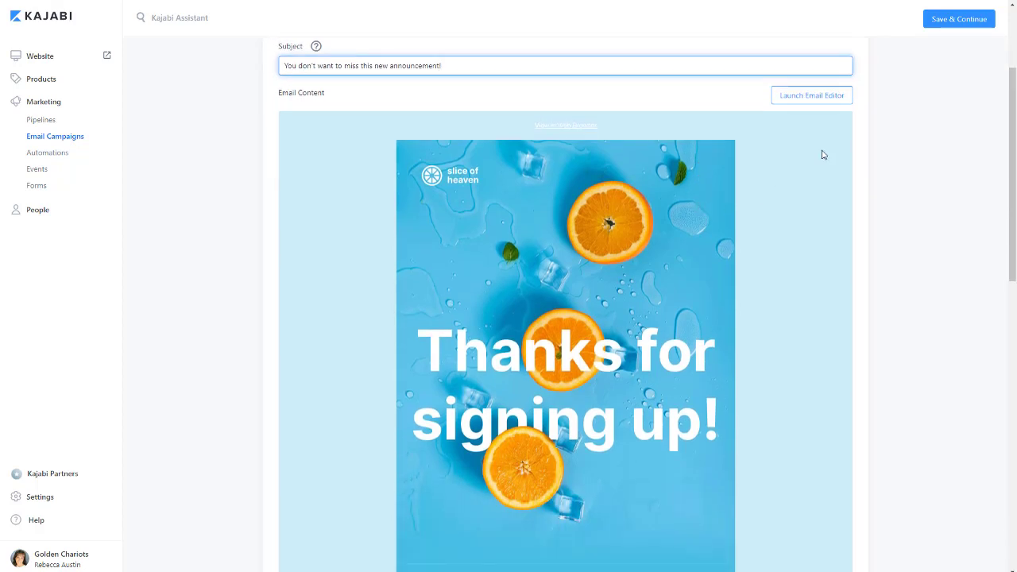
{"action": "left_click", "coordinate": [821, 98]}
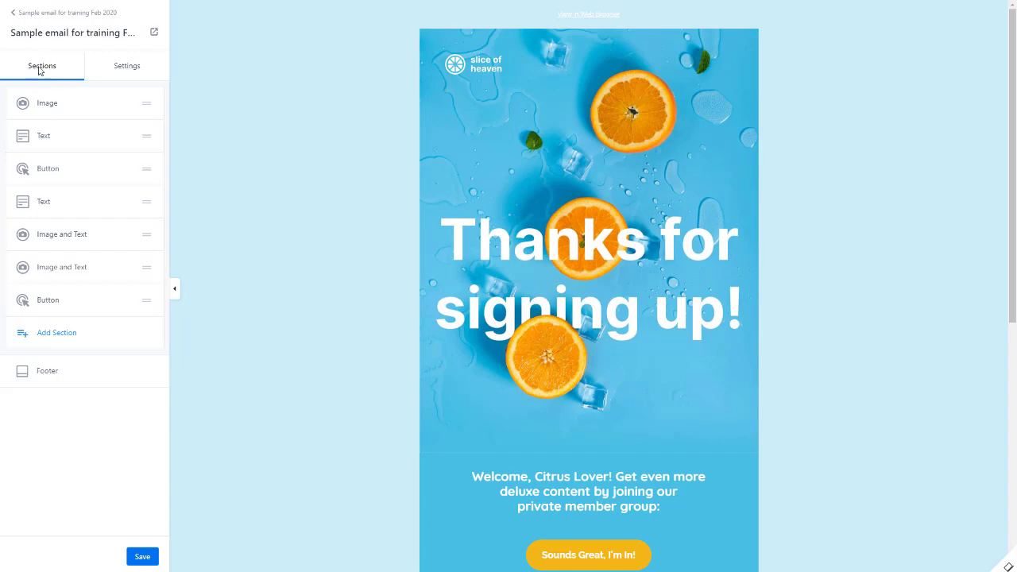
{"action": "left_click", "coordinate": [129, 66]}
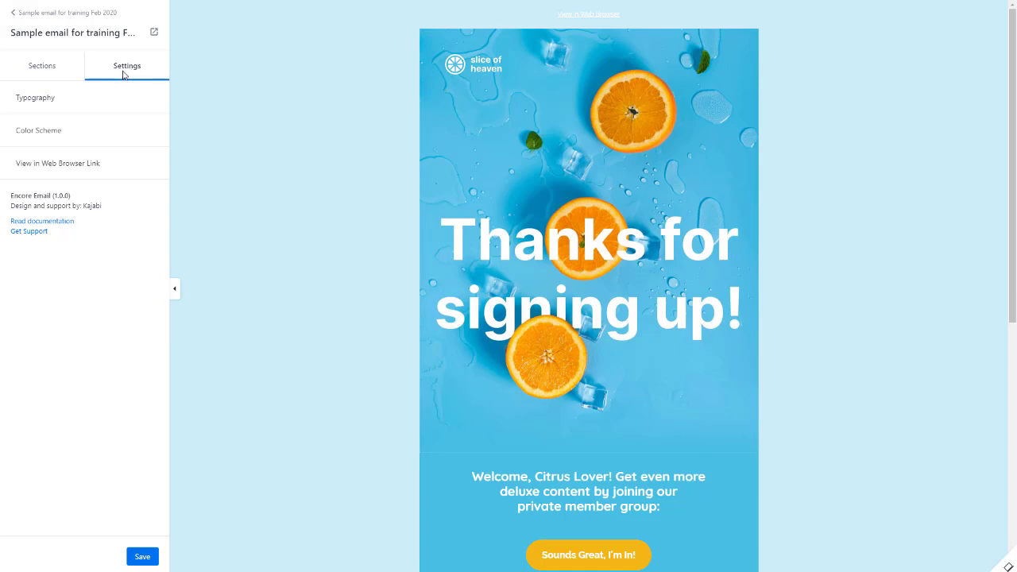
Set the body font to Cantata One in the email's typography settings
{"action": "left_click", "coordinate": [29, 98]}
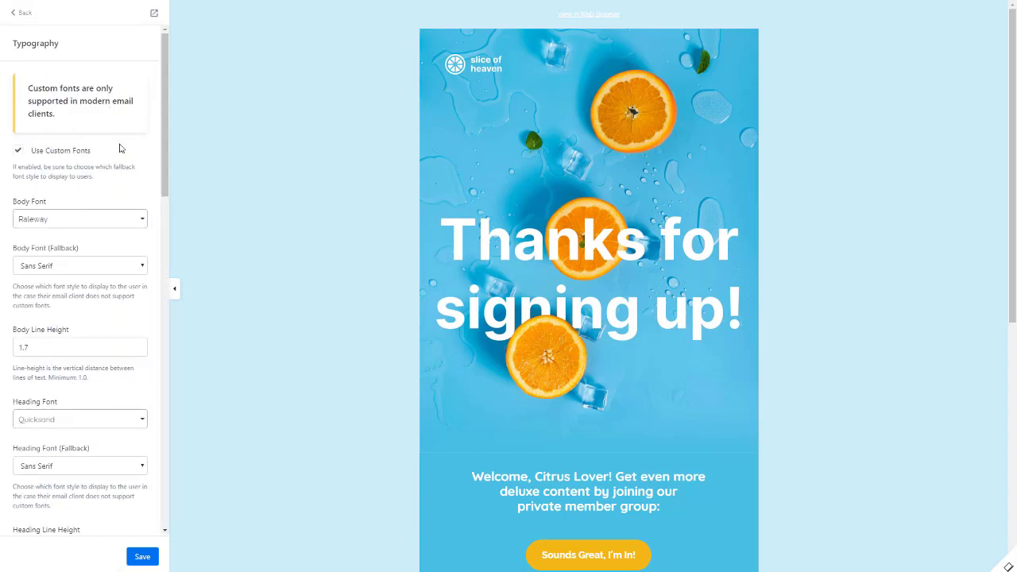
{"action": "scroll", "coordinate": [79, 147], "scroll_direction": "down", "scroll_amount": 1}
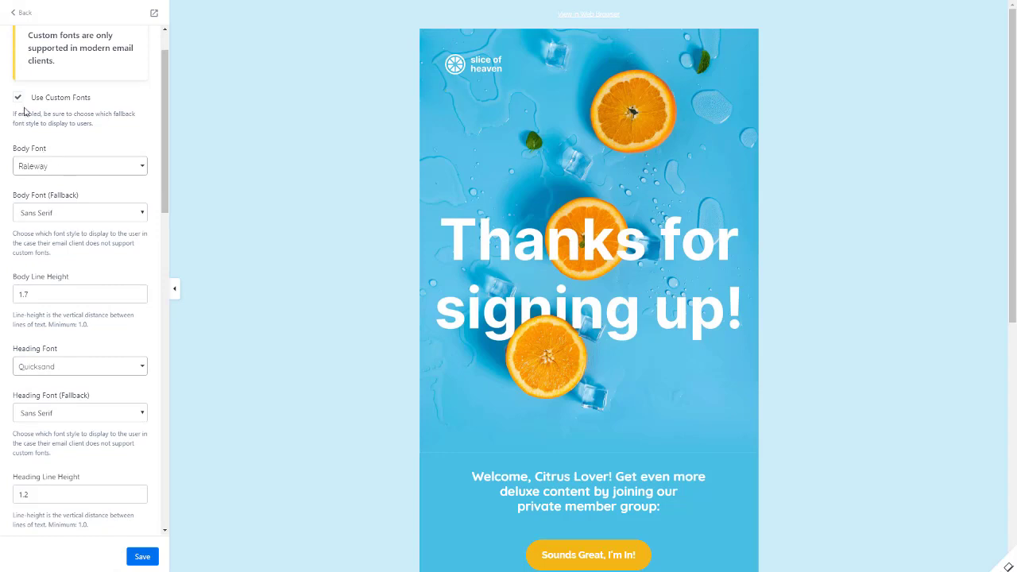
{"action": "left_click", "coordinate": [141, 168]}
{"action": "scroll", "coordinate": [74, 221], "scroll_direction": "down", "scroll_amount": 6}
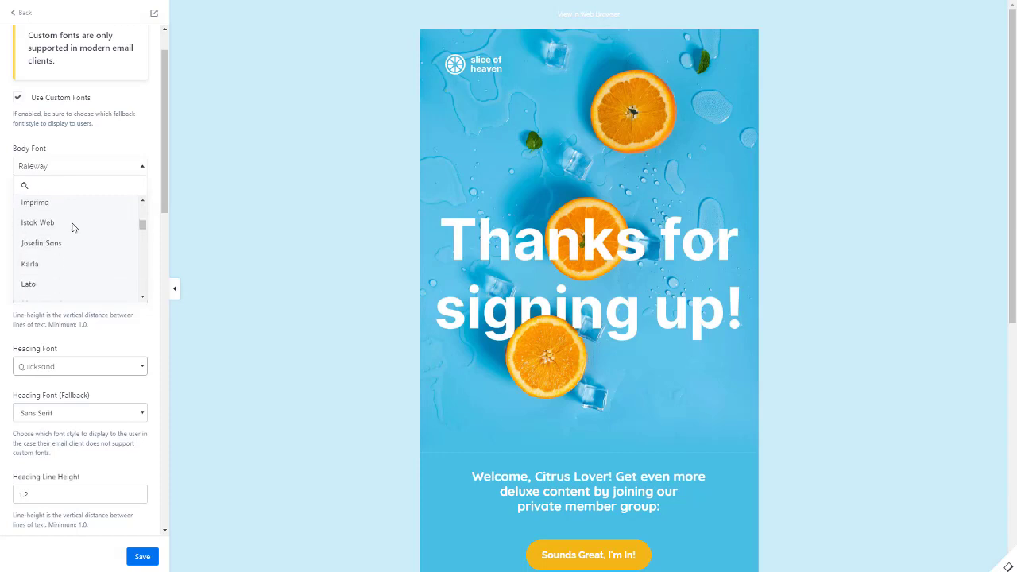
{"action": "scroll", "coordinate": [73, 228], "scroll_direction": "down", "scroll_amount": 5}
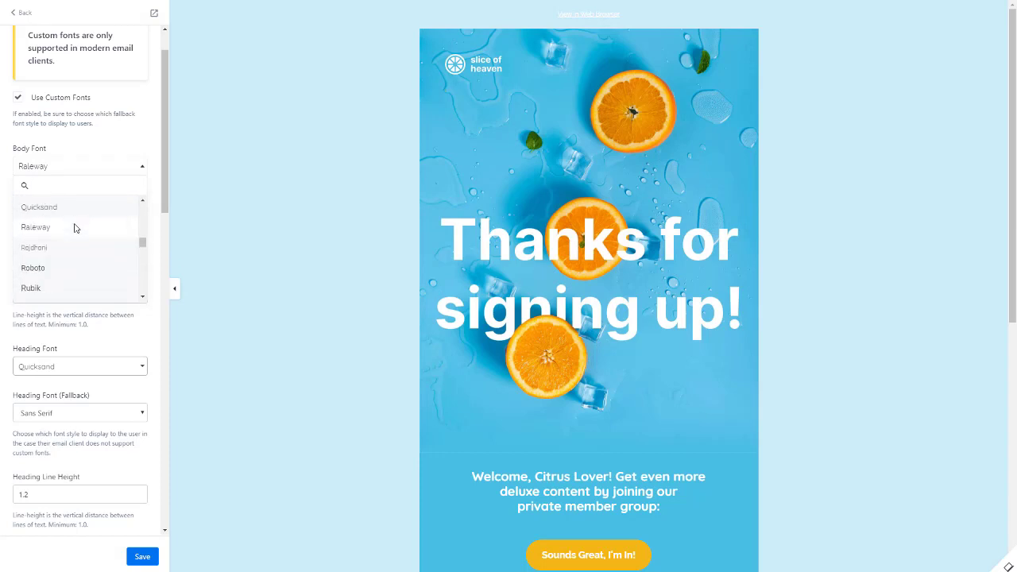
{"action": "scroll", "coordinate": [81, 256], "scroll_direction": "down", "scroll_amount": 3}
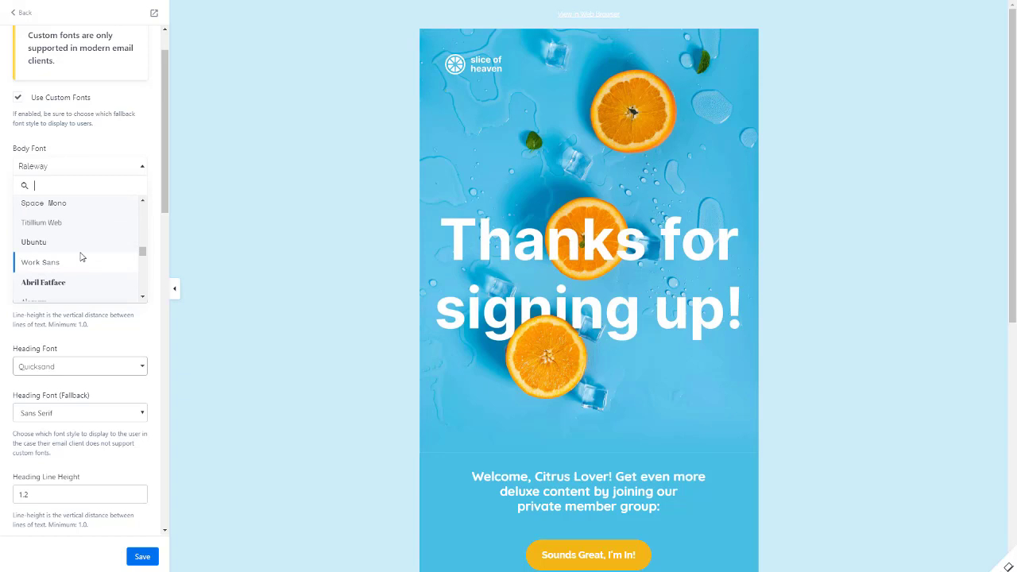
{"action": "scroll", "coordinate": [80, 257], "scroll_direction": "down", "scroll_amount": 5}
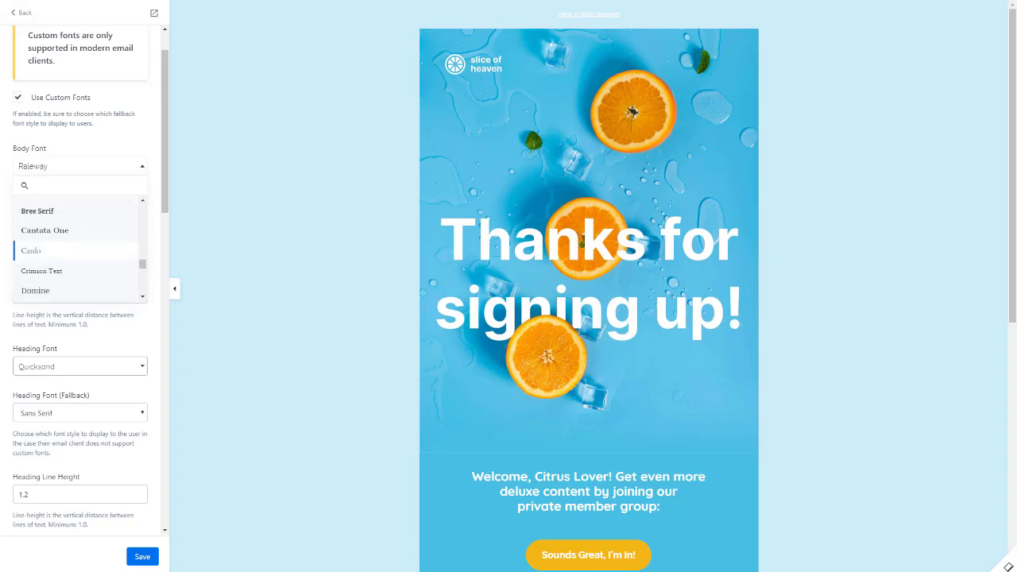
{"action": "left_click", "coordinate": [53, 231]}
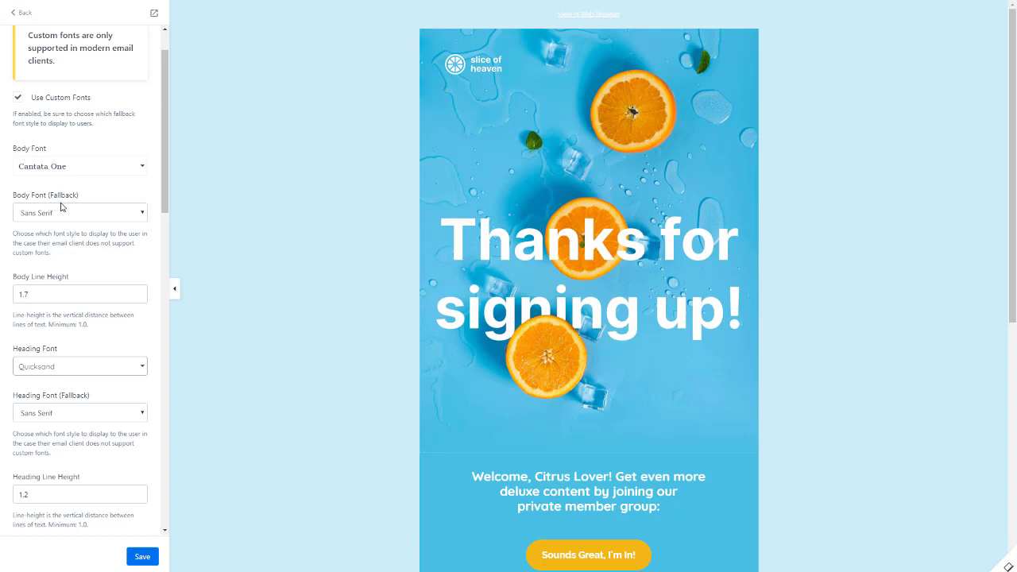
Examine the remaining typography settings, from the fallback and heading fonts to the desktop and mobile font sizes, and leave them
{"action": "scroll", "coordinate": [79, 246], "scroll_direction": "down", "scroll_amount": 1}
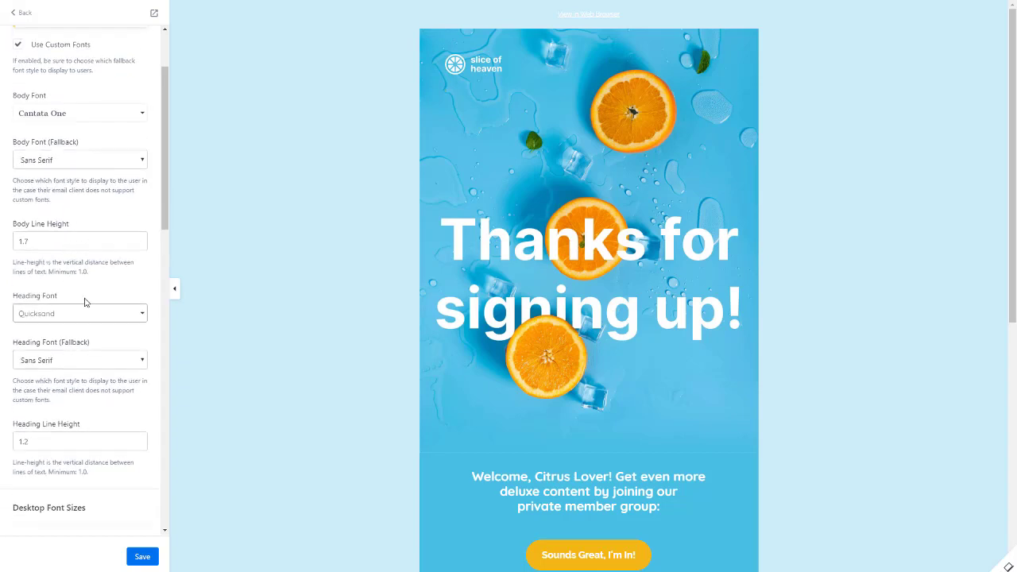
{"action": "scroll", "coordinate": [84, 300], "scroll_direction": "down", "scroll_amount": 1}
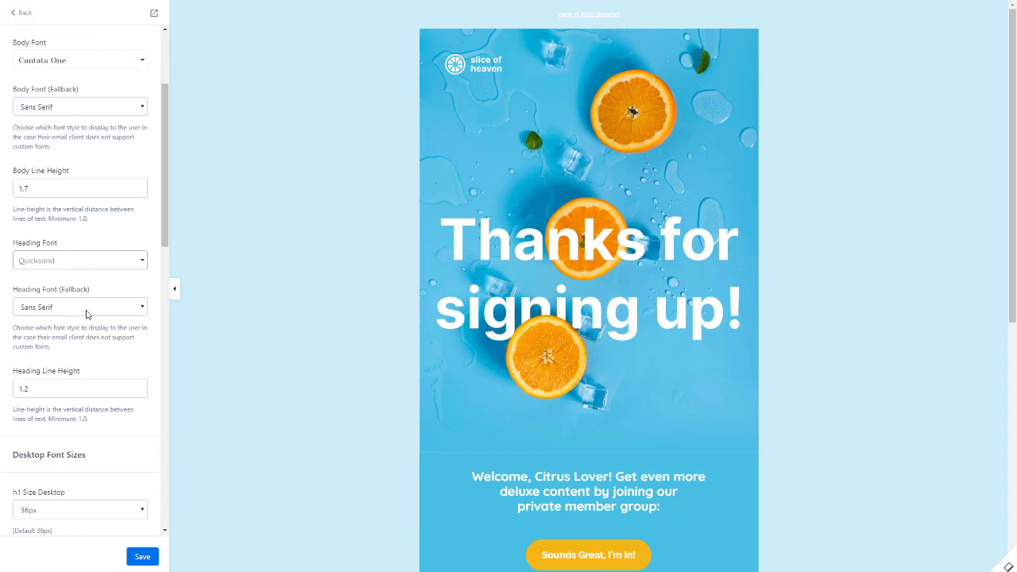
{"action": "scroll", "coordinate": [64, 313], "scroll_direction": "down", "scroll_amount": 2}
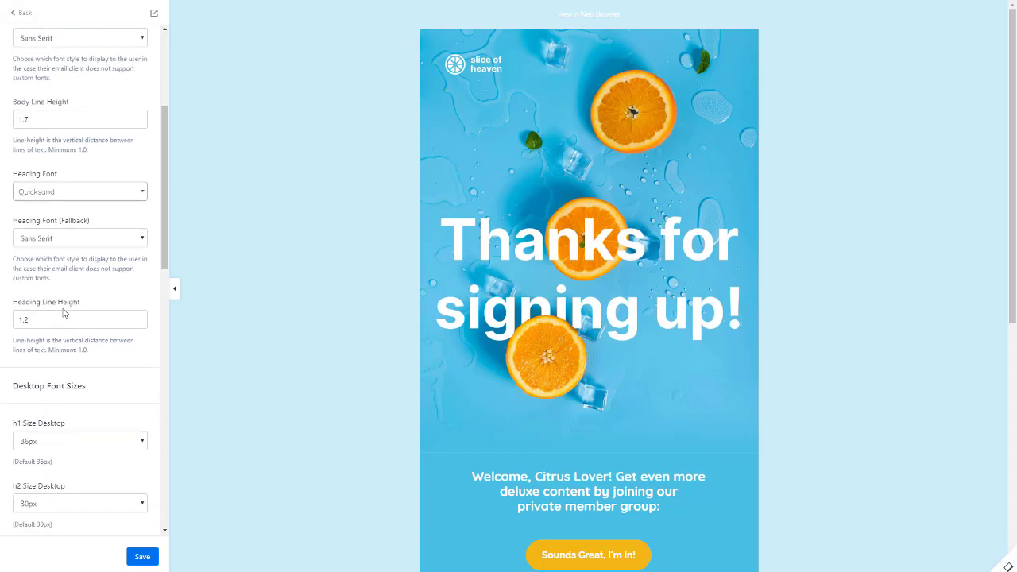
{"action": "scroll", "coordinate": [54, 321], "scroll_direction": "down", "scroll_amount": 1}
{"action": "scroll", "coordinate": [54, 320], "scroll_direction": "down", "scroll_amount": 7}
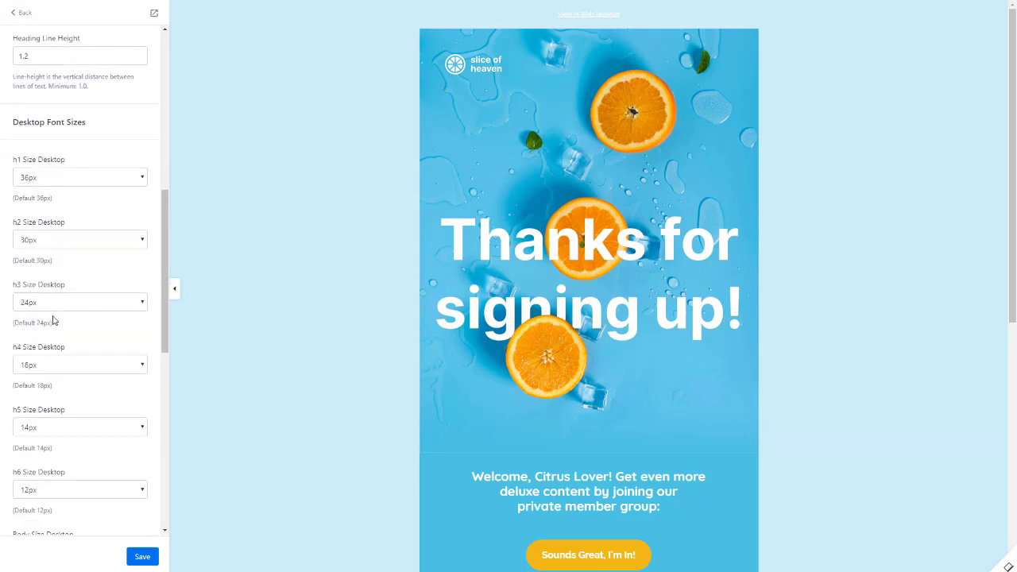
{"action": "scroll", "coordinate": [57, 388], "scroll_direction": "down", "scroll_amount": 2}
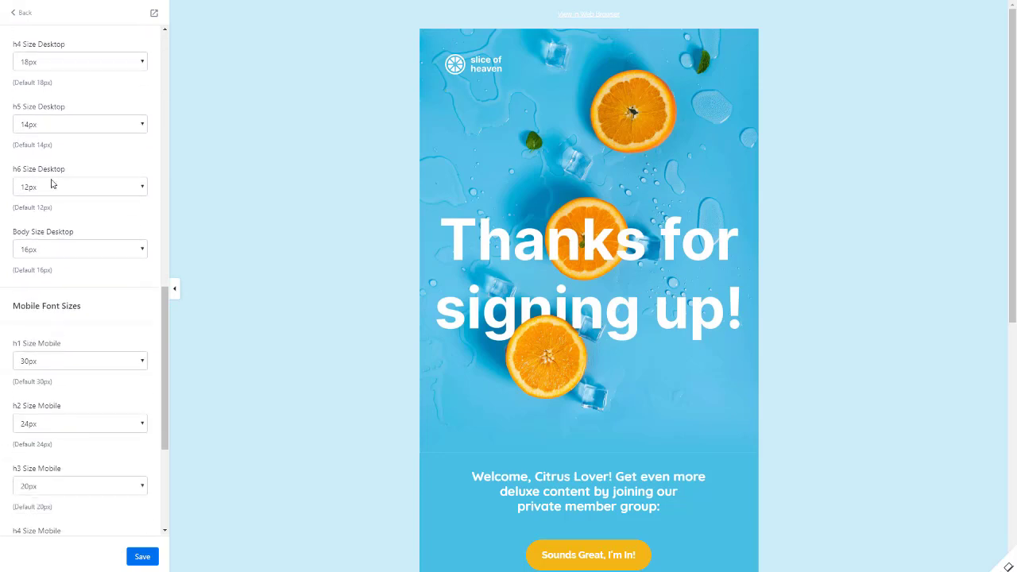
{"action": "scroll", "coordinate": [86, 431], "scroll_direction": "down", "scroll_amount": 4}
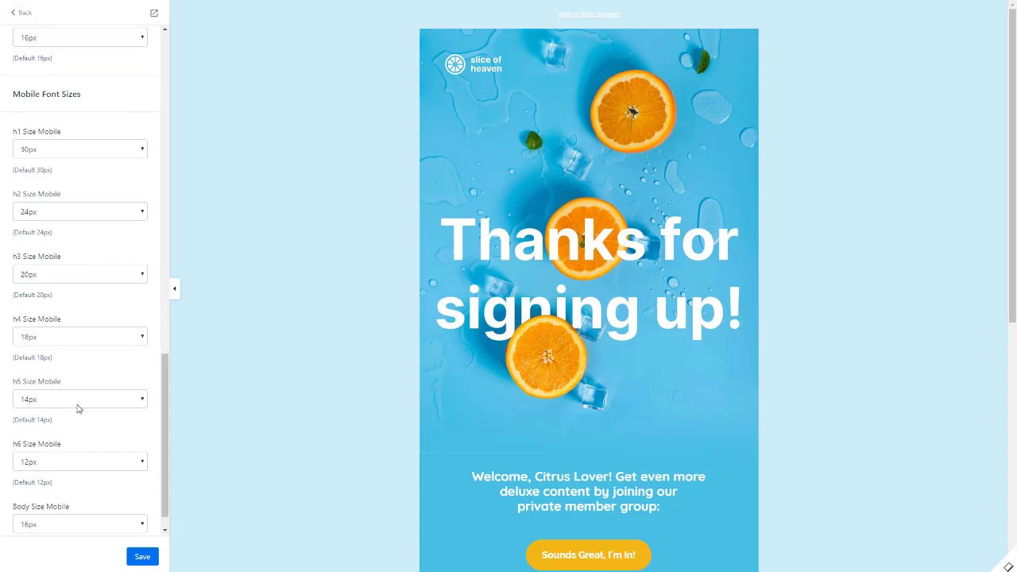
{"action": "scroll", "coordinate": [59, 358], "scroll_direction": "down", "scroll_amount": 1}
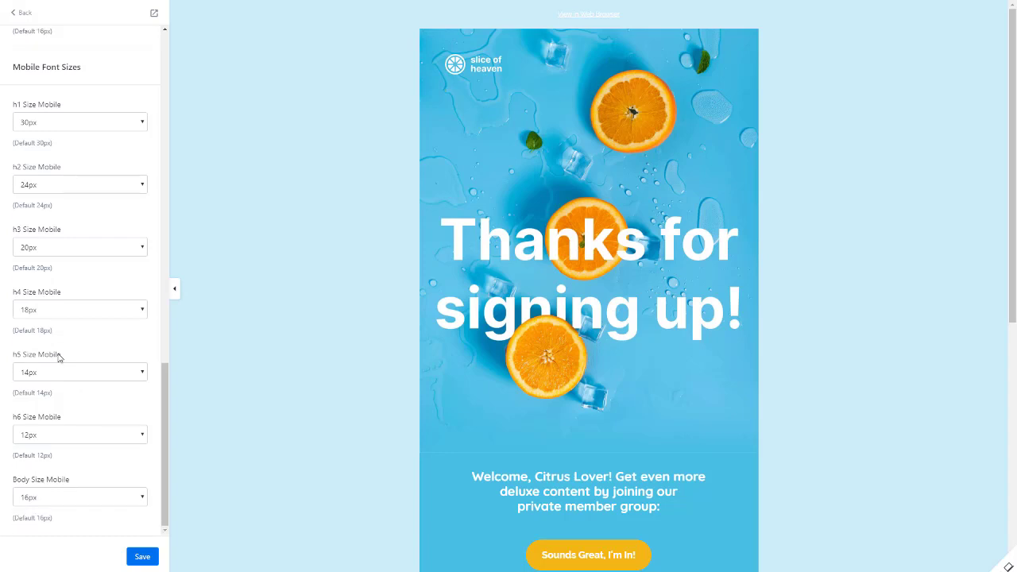
{"action": "scroll", "coordinate": [68, 354], "scroll_direction": "up", "scroll_amount": 5}
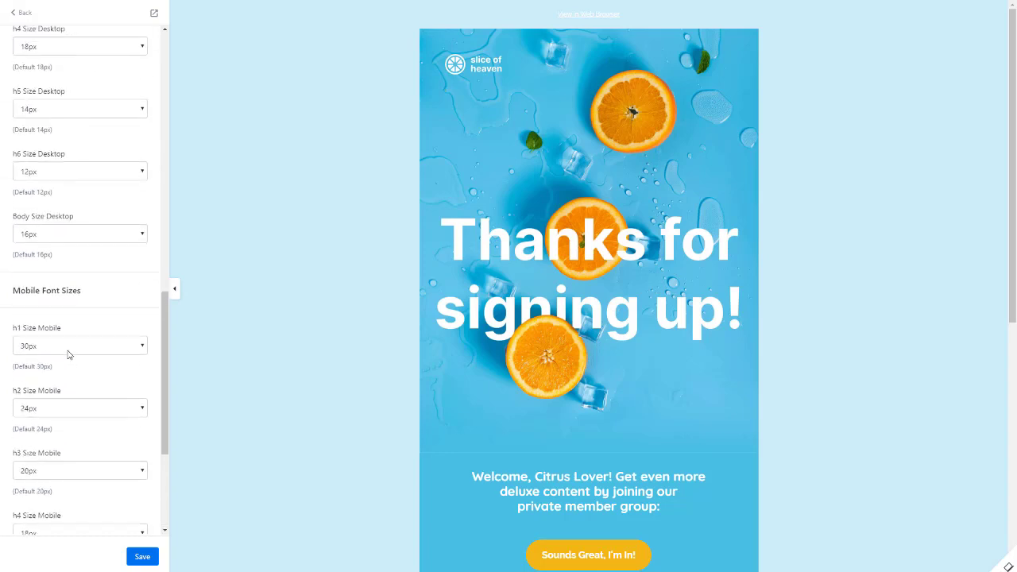
{"action": "left_click", "coordinate": [25, 14]}
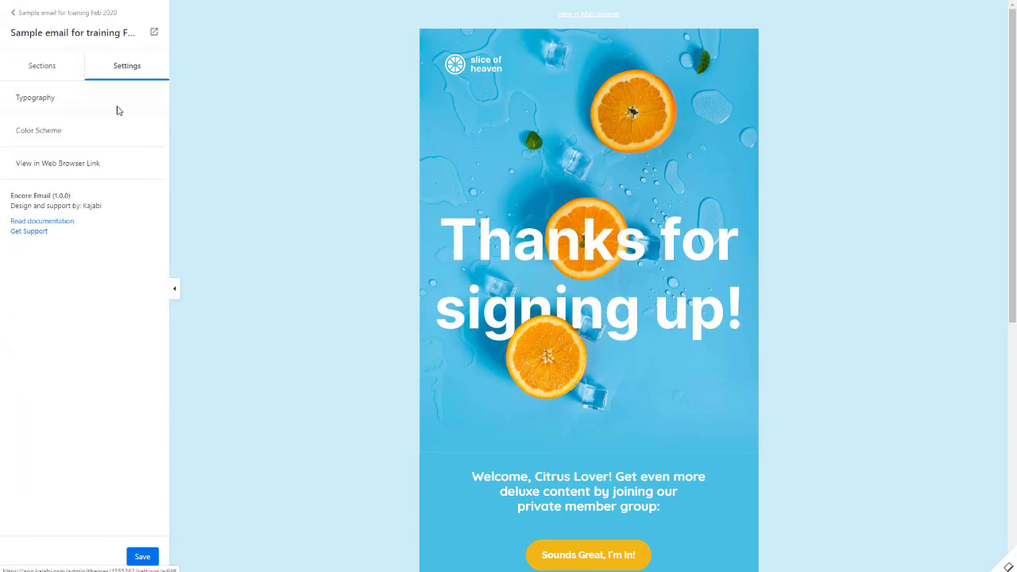
Look over the color scheme options and return to the list of email sections
{"action": "left_click", "coordinate": [40, 132]}
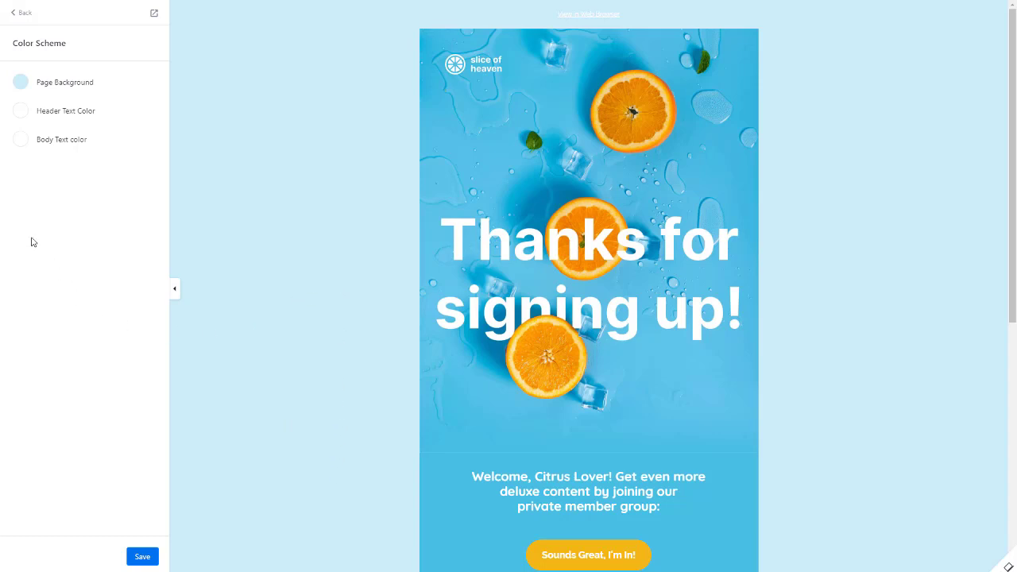
{"action": "left_click", "coordinate": [27, 15]}
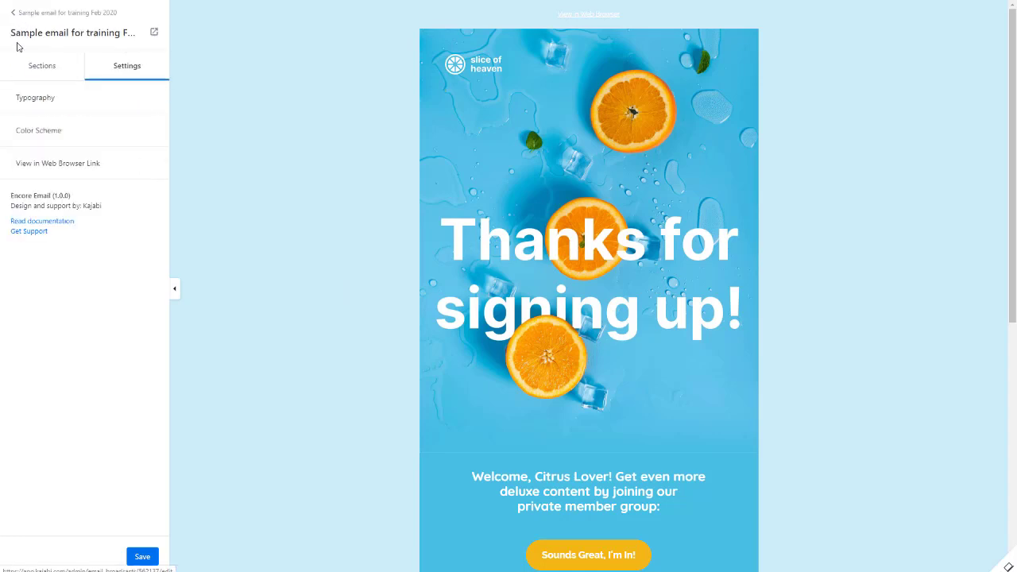
{"action": "left_click", "coordinate": [49, 70]}
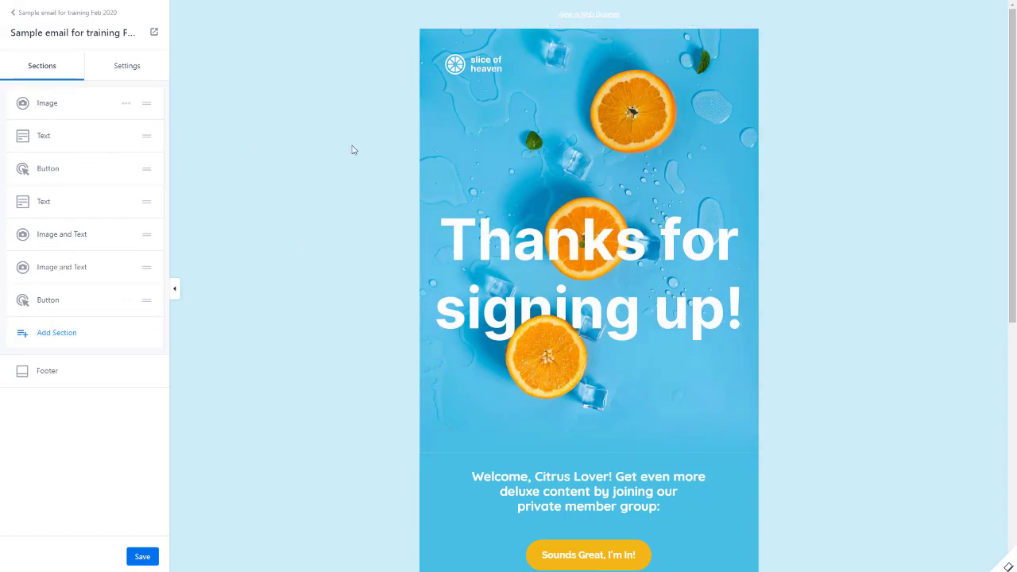
Open the "Thanks for signing up!" image section and examine its image action choices and alt attribute
{"action": "left_click", "coordinate": [523, 179]}
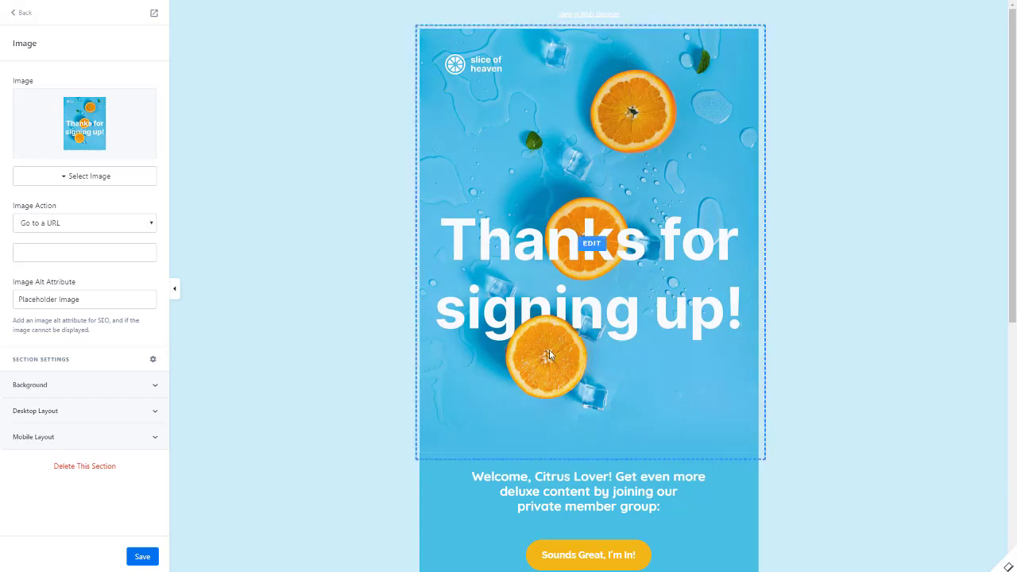
{"action": "scroll", "coordinate": [481, 337], "scroll_direction": "down", "scroll_amount": 3}
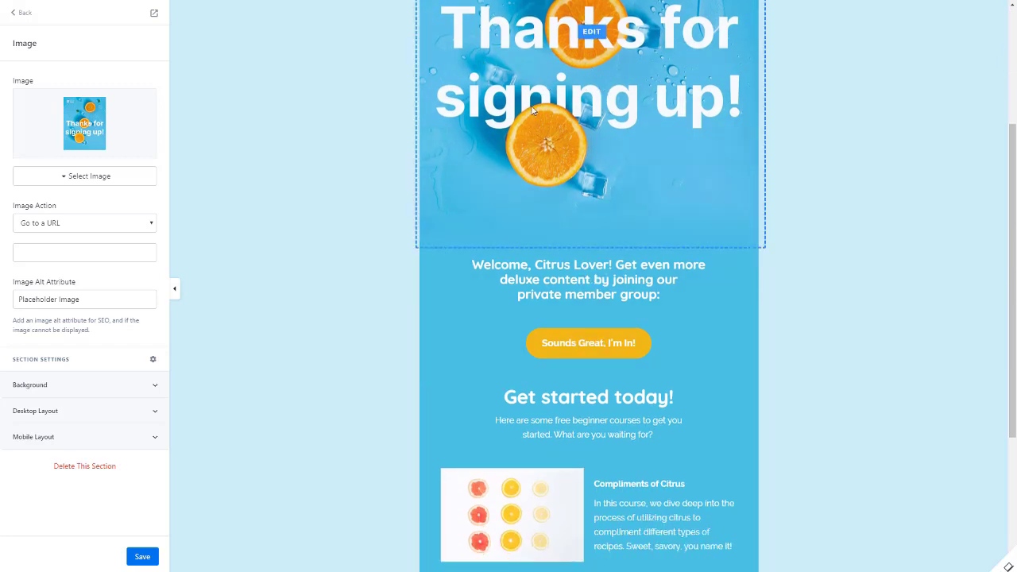
{"action": "scroll", "coordinate": [533, 110], "scroll_direction": "up", "scroll_amount": 3}
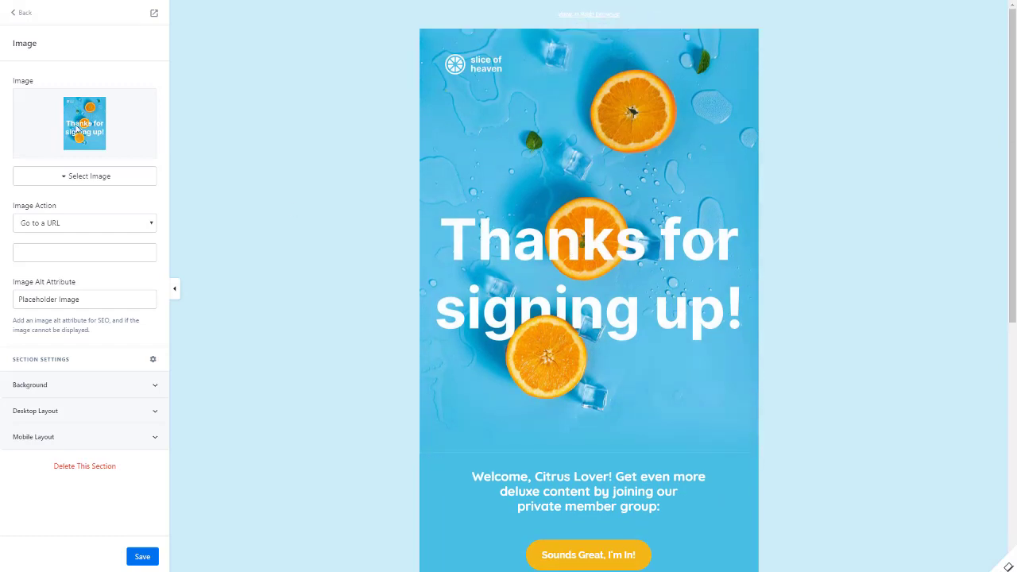
{"action": "left_click", "coordinate": [40, 226]}
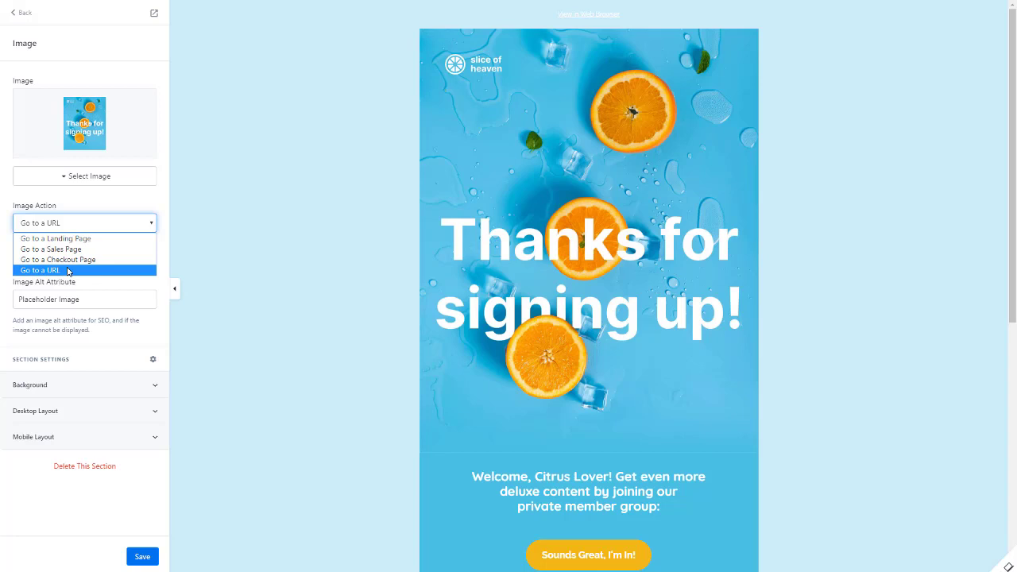
{"action": "left_click", "coordinate": [105, 223]}
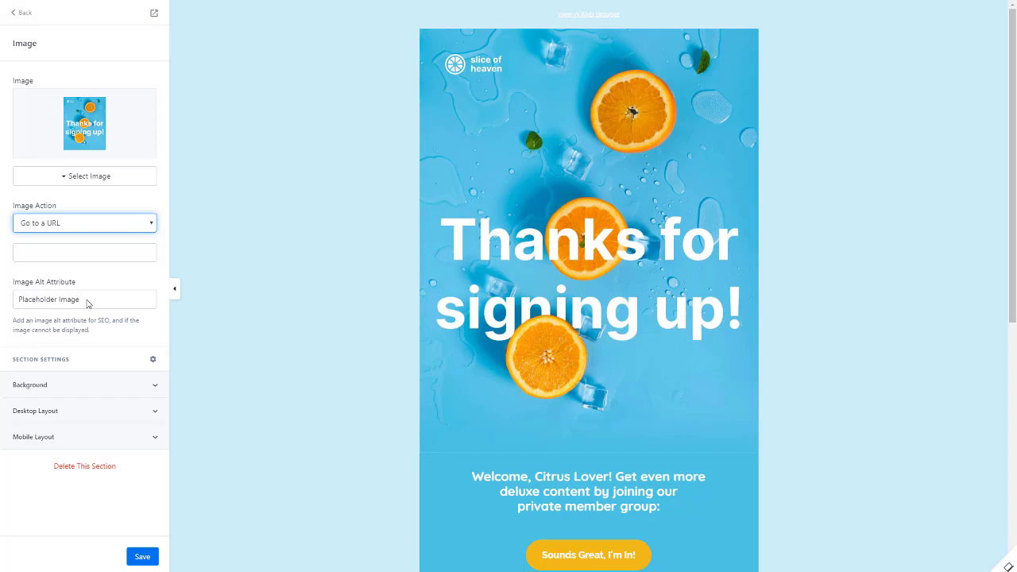
{"action": "left_click_drag", "start_coordinate": [86, 303], "coordinate": [8, 305]}
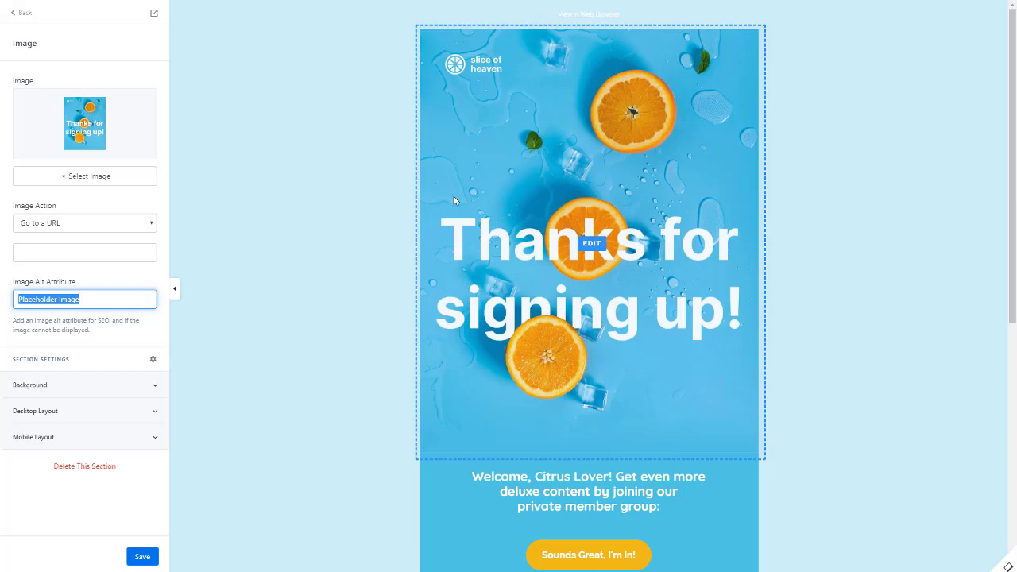
Try hiding the "Thanks for signing up!" image section on mobile in the mobile preview, and return to the desktop preview
{"action": "left_click", "coordinate": [1008, 566]}
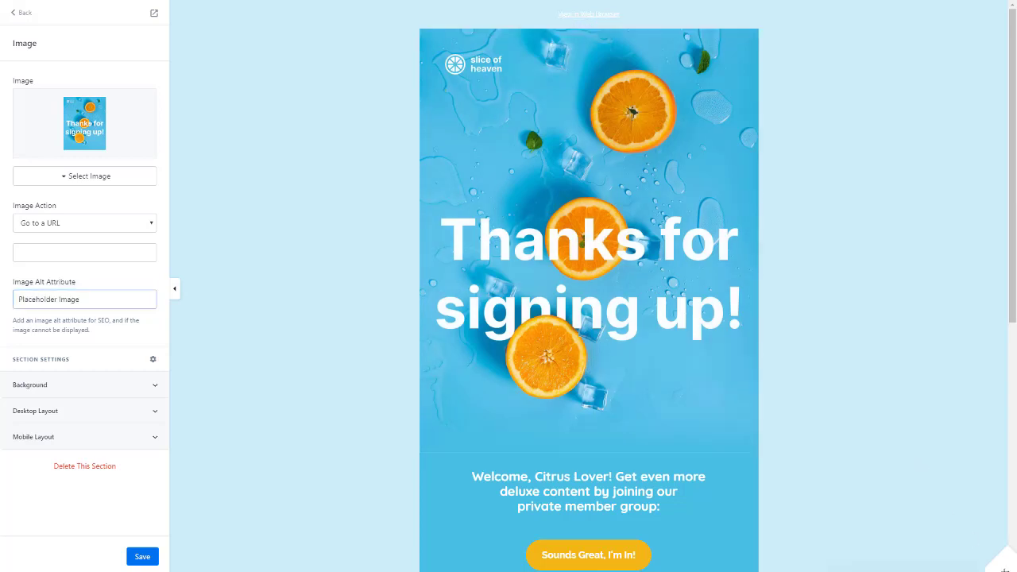
{"action": "left_click", "coordinate": [952, 564]}
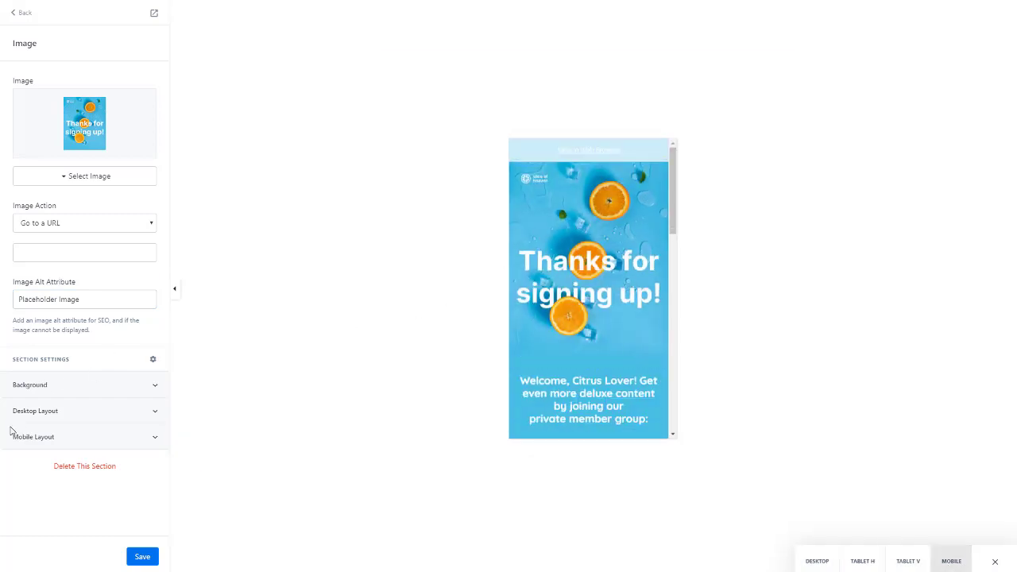
{"action": "left_click", "coordinate": [23, 439]}
{"action": "scroll", "coordinate": [50, 429], "scroll_direction": "down", "scroll_amount": 3}
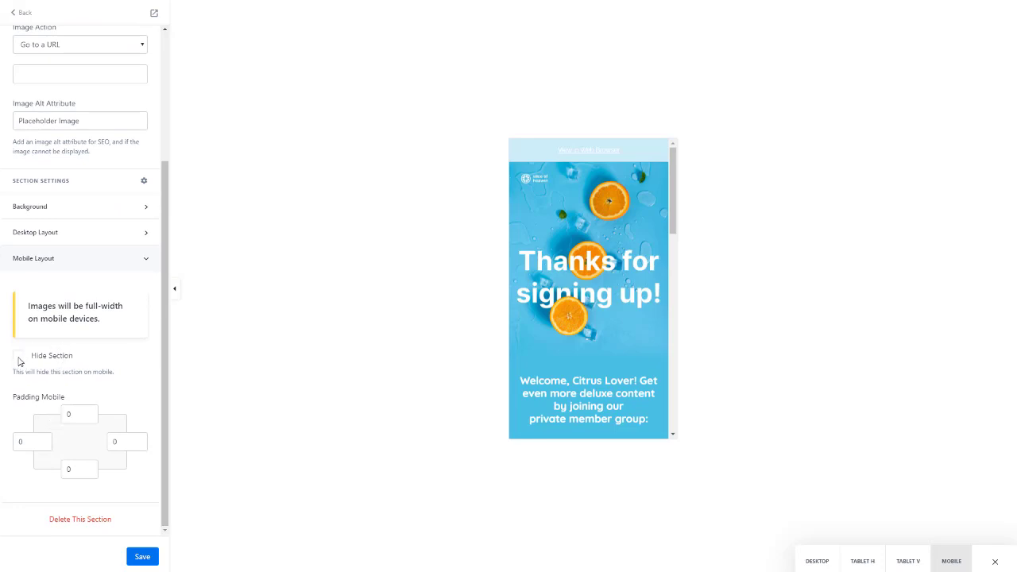
{"action": "left_click", "coordinate": [18, 358]}
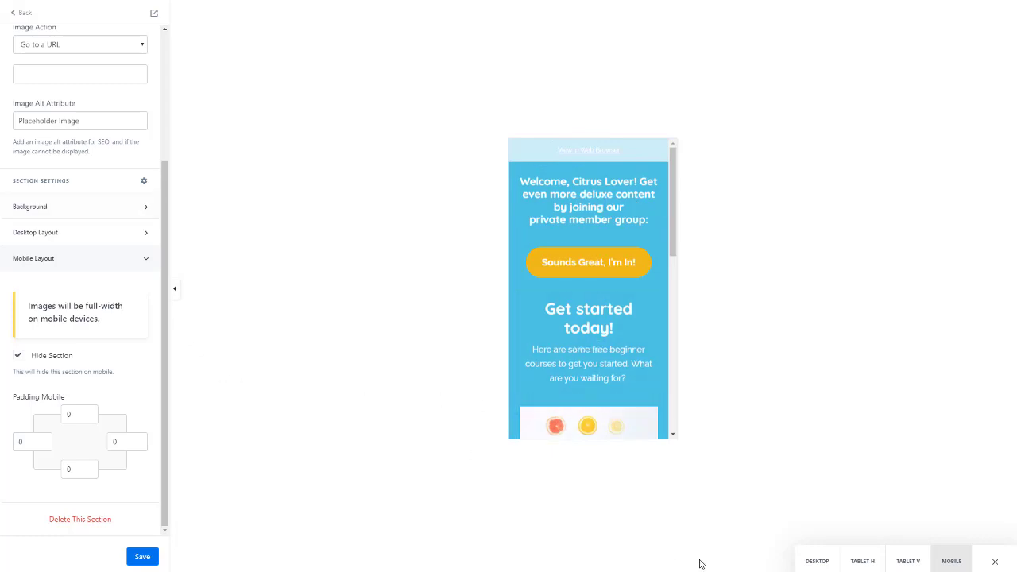
{"action": "left_click", "coordinate": [814, 561]}
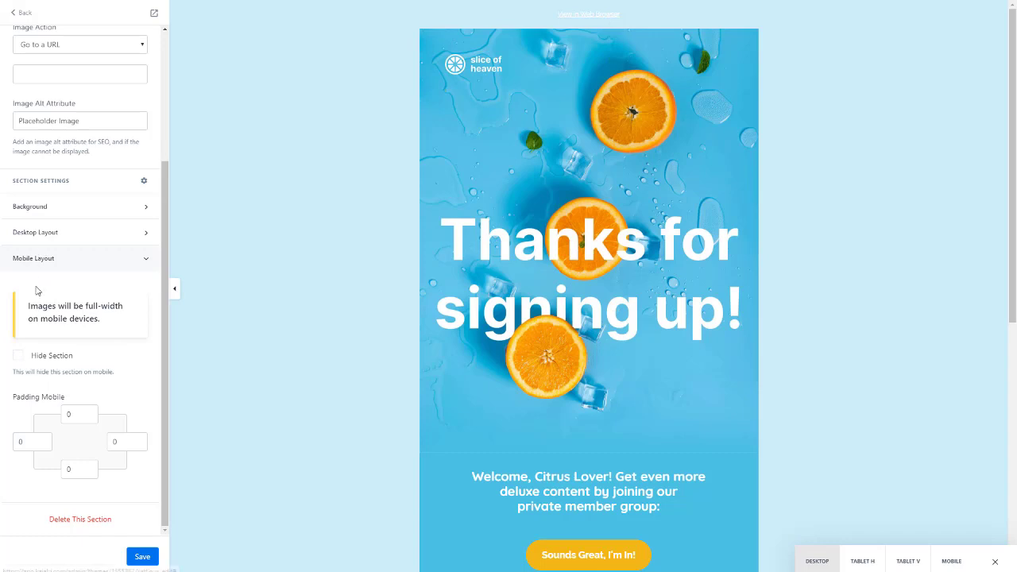
Examine the image section's desktop layout options, including padding, width and alignment, and return to the list of email sections
{"action": "left_click", "coordinate": [50, 231]}
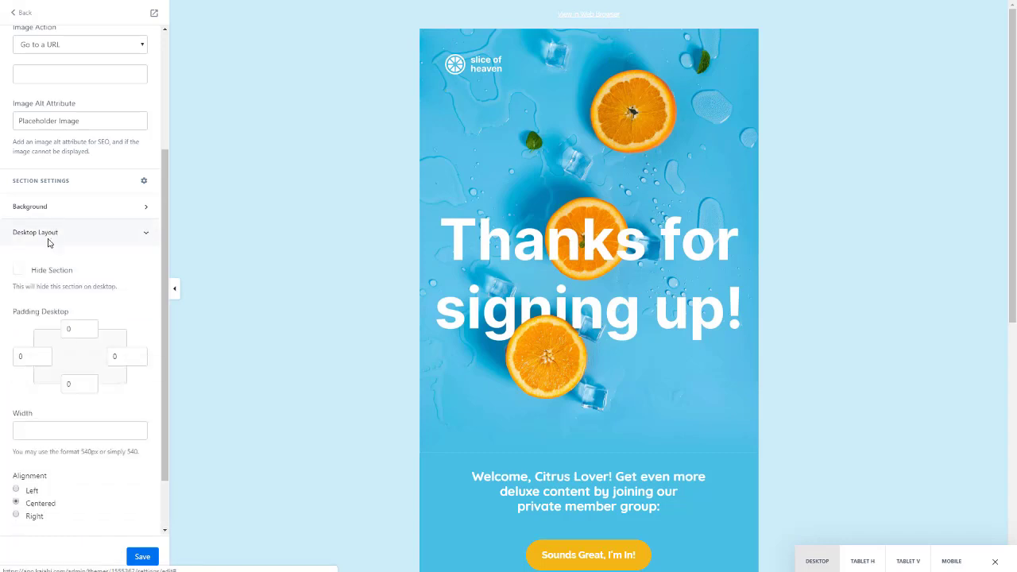
{"action": "scroll", "coordinate": [93, 324], "scroll_direction": "down", "scroll_amount": 1}
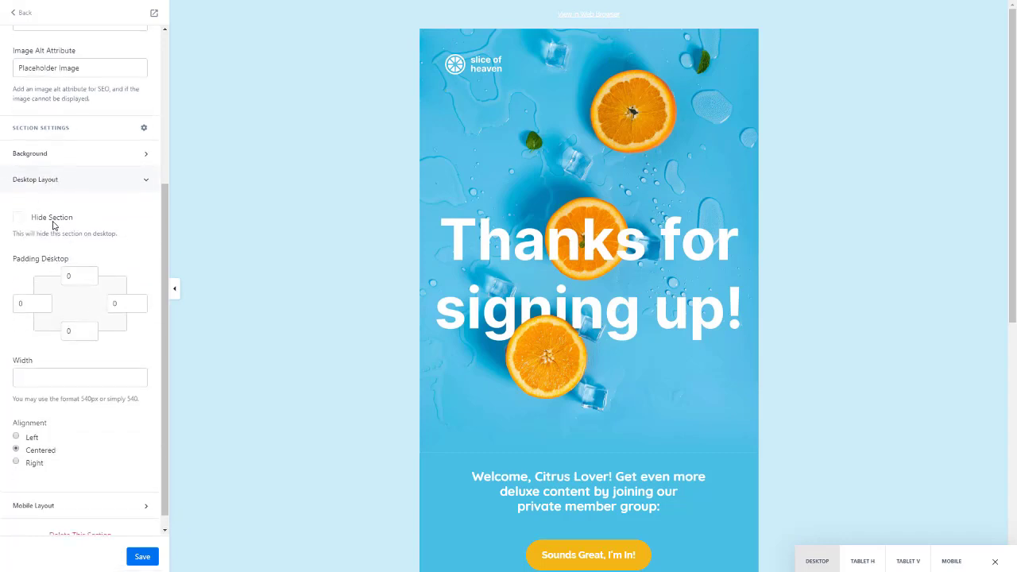
{"action": "scroll", "coordinate": [70, 363], "scroll_direction": "down", "scroll_amount": 1}
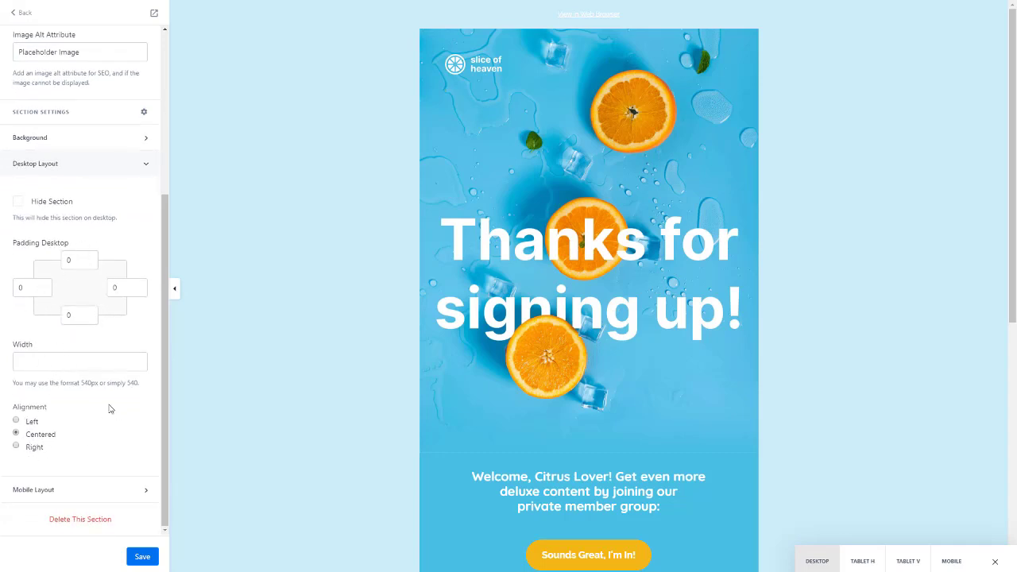
{"action": "scroll", "coordinate": [82, 392], "scroll_direction": "up", "scroll_amount": 5}
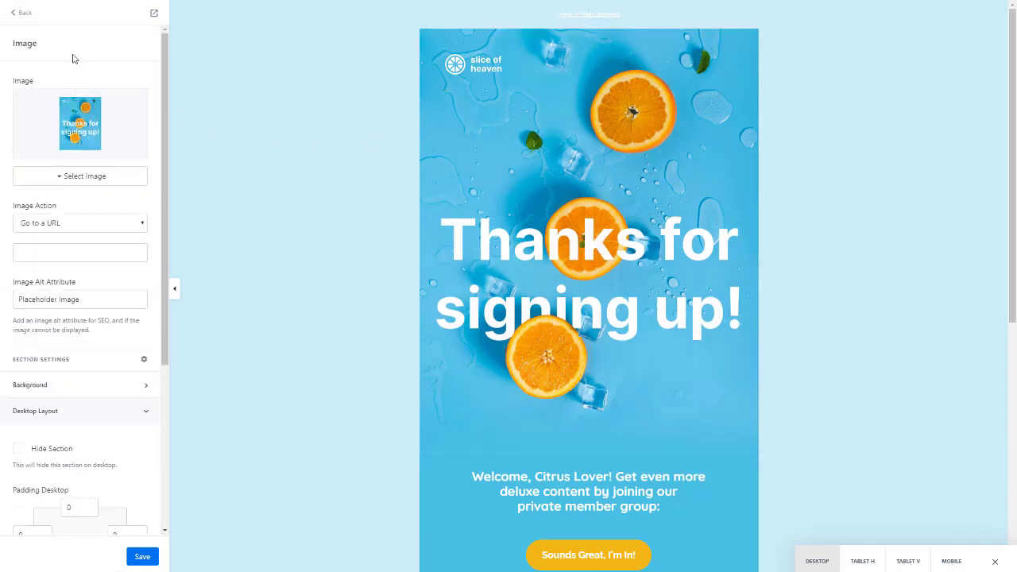
{"action": "left_click", "coordinate": [30, 13]}
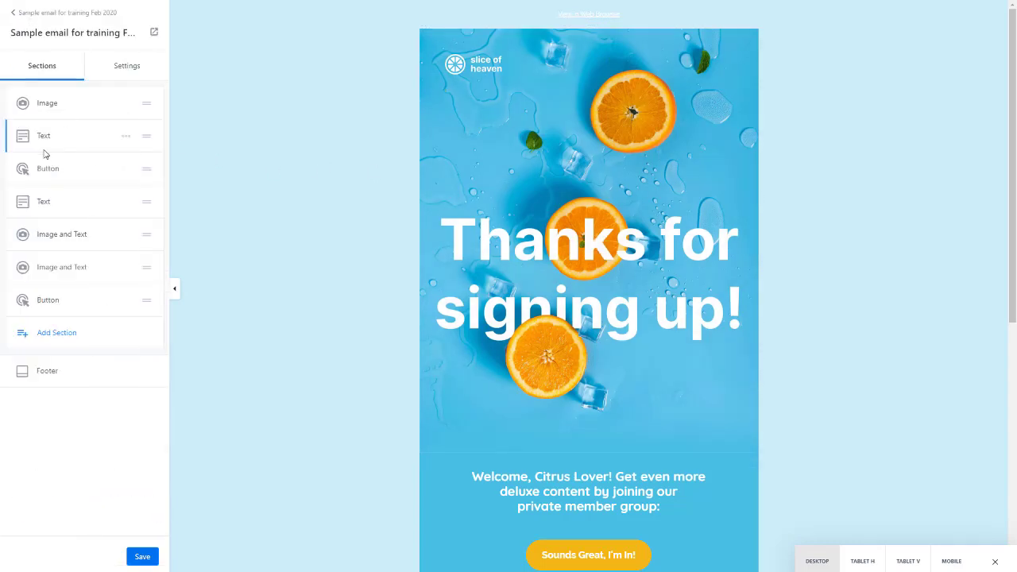
Look through the rest of the email at desktop size, compare its image-and-text sections in the mobile preview, and return to the desktop preview
{"action": "scroll", "coordinate": [370, 304], "scroll_direction": "down", "scroll_amount": 1}
{"action": "scroll", "coordinate": [461, 310], "scroll_direction": "down", "scroll_amount": 2}
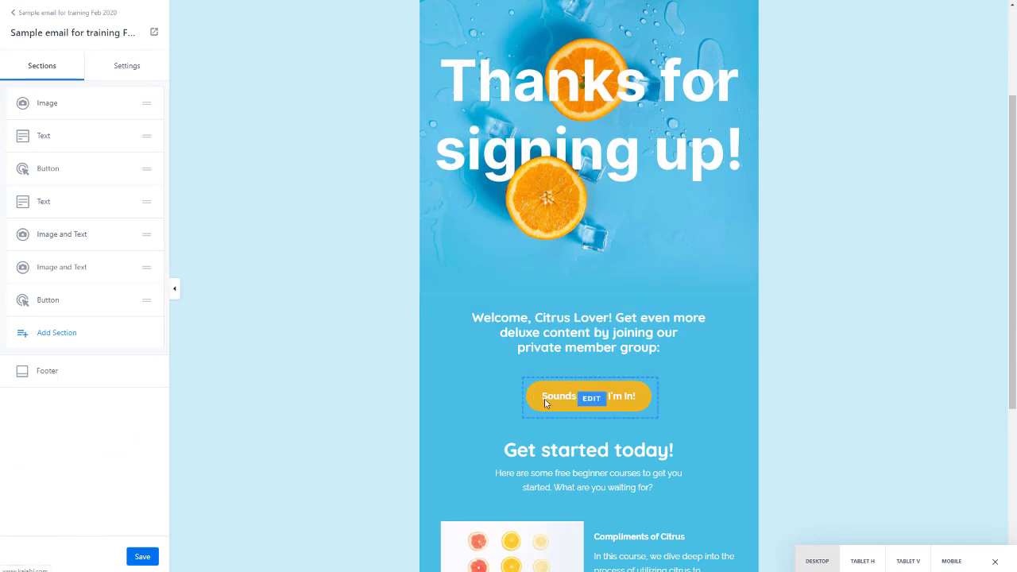
{"action": "scroll", "coordinate": [425, 384], "scroll_direction": "down", "scroll_amount": 4}
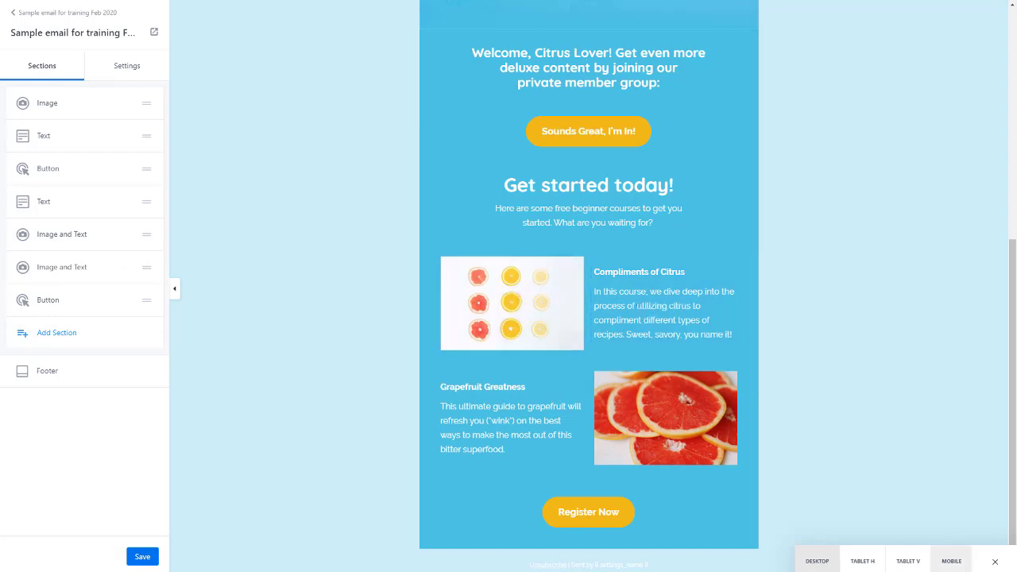
{"action": "left_click", "coordinate": [951, 562]}
{"action": "scroll", "coordinate": [593, 382], "scroll_direction": "down", "scroll_amount": 3}
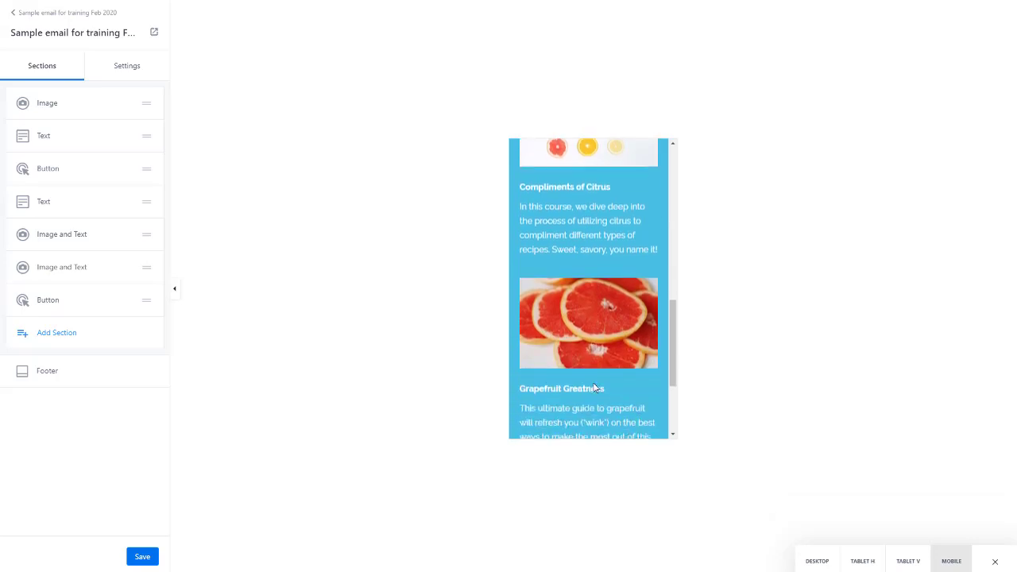
{"action": "scroll", "coordinate": [593, 382], "scroll_direction": "up", "scroll_amount": 1}
{"action": "scroll", "coordinate": [592, 203], "scroll_direction": "up", "scroll_amount": 3}
{"action": "scroll", "coordinate": [600, 238], "scroll_direction": "down", "scroll_amount": 3}
{"action": "scroll", "coordinate": [607, 265], "scroll_direction": "up", "scroll_amount": 2}
{"action": "scroll", "coordinate": [606, 271], "scroll_direction": "up", "scroll_amount": 2}
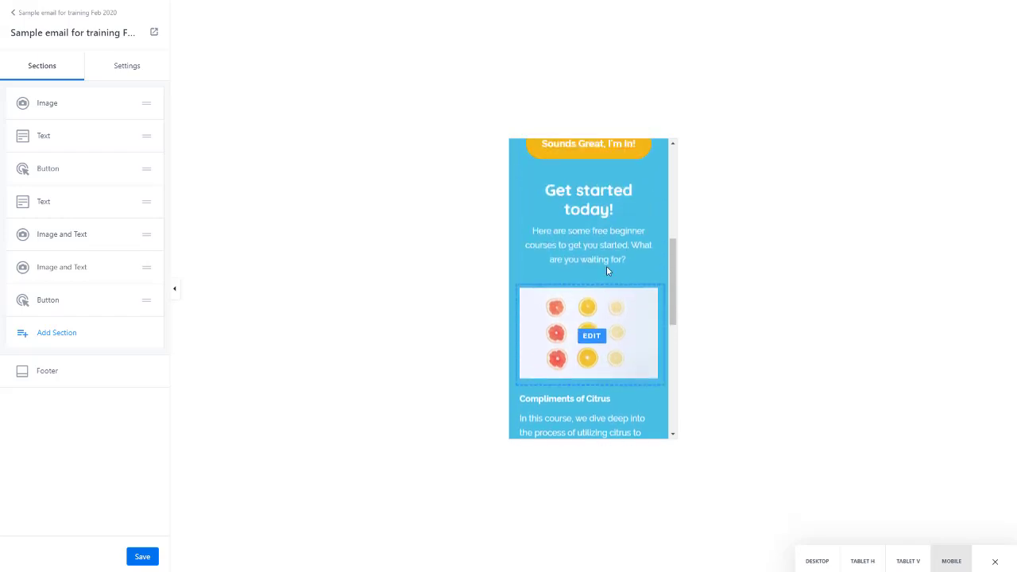
{"action": "scroll", "coordinate": [609, 270], "scroll_direction": "down", "scroll_amount": 2}
{"action": "scroll", "coordinate": [579, 334], "scroll_direction": "down", "scroll_amount": 1}
{"action": "scroll", "coordinate": [579, 335], "scroll_direction": "down", "scroll_amount": 3}
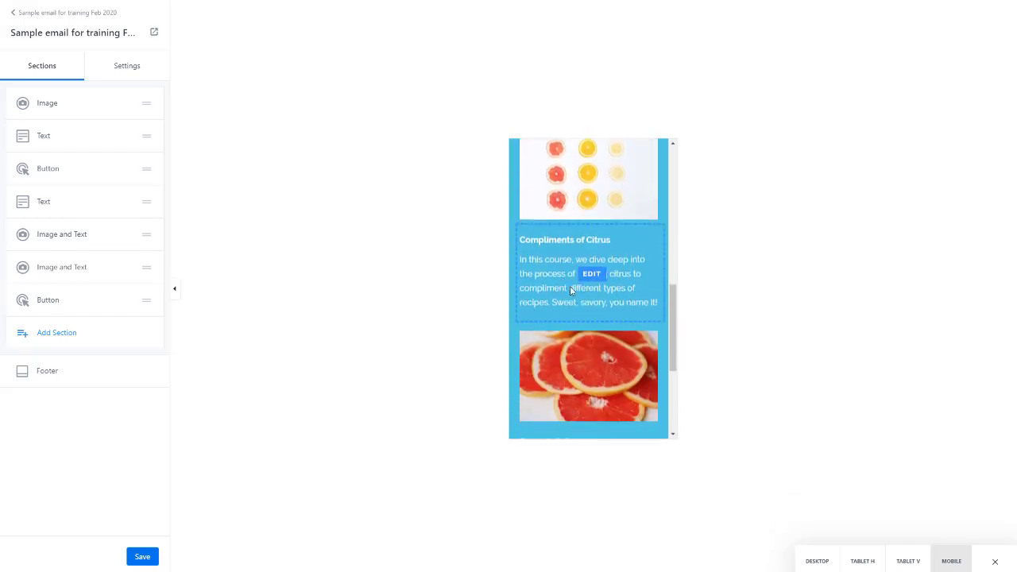
{"action": "left_click", "coordinate": [821, 560]}
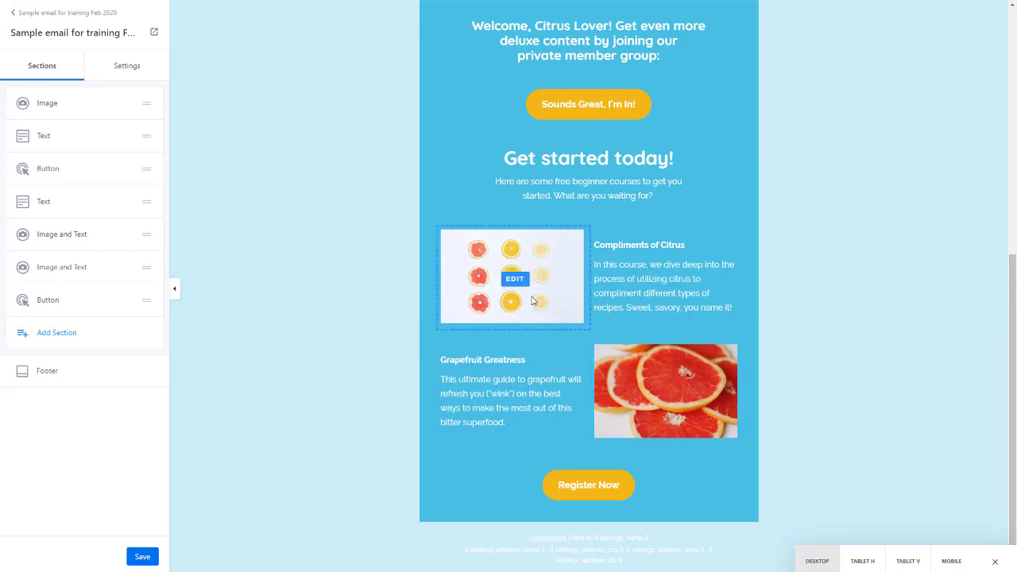
Open the "Compliments of Citrus" image-and-text section, try turning off Image on the Left, and turn it back on
{"action": "left_click", "coordinate": [42, 238]}
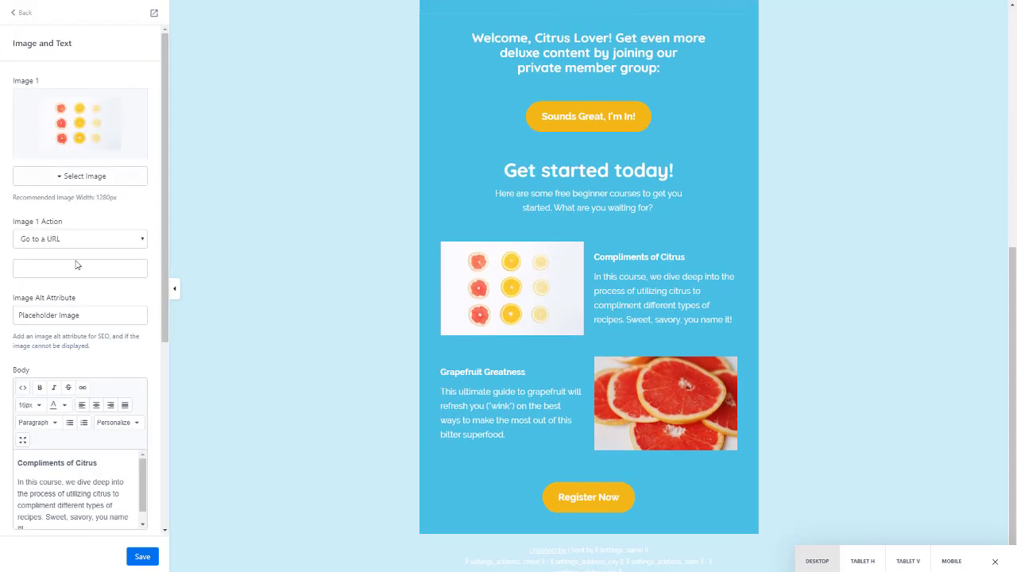
{"action": "scroll", "coordinate": [83, 302], "scroll_direction": "down", "scroll_amount": 3}
{"action": "scroll", "coordinate": [84, 307], "scroll_direction": "down", "scroll_amount": 3}
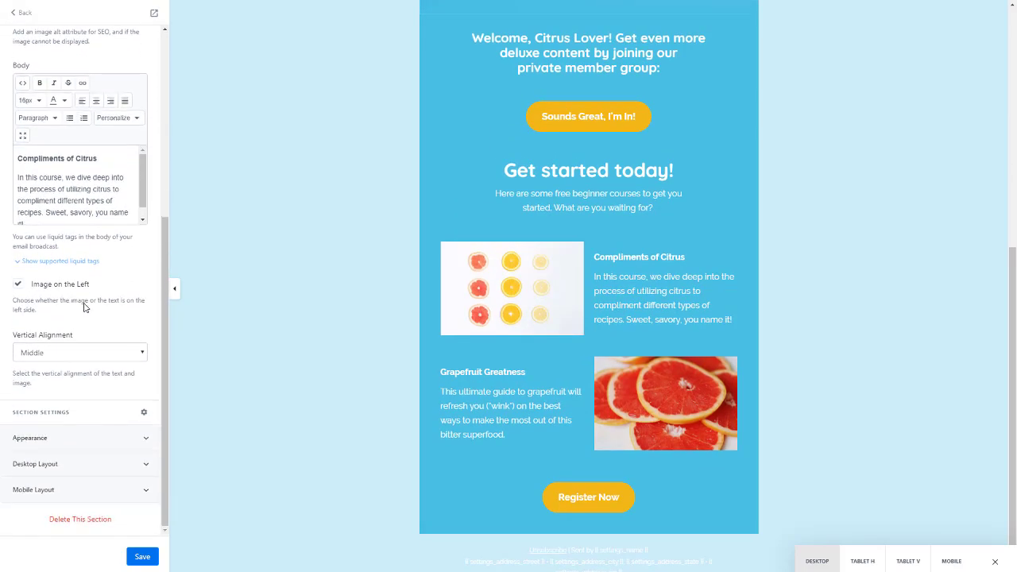
{"action": "left_click", "coordinate": [16, 288]}
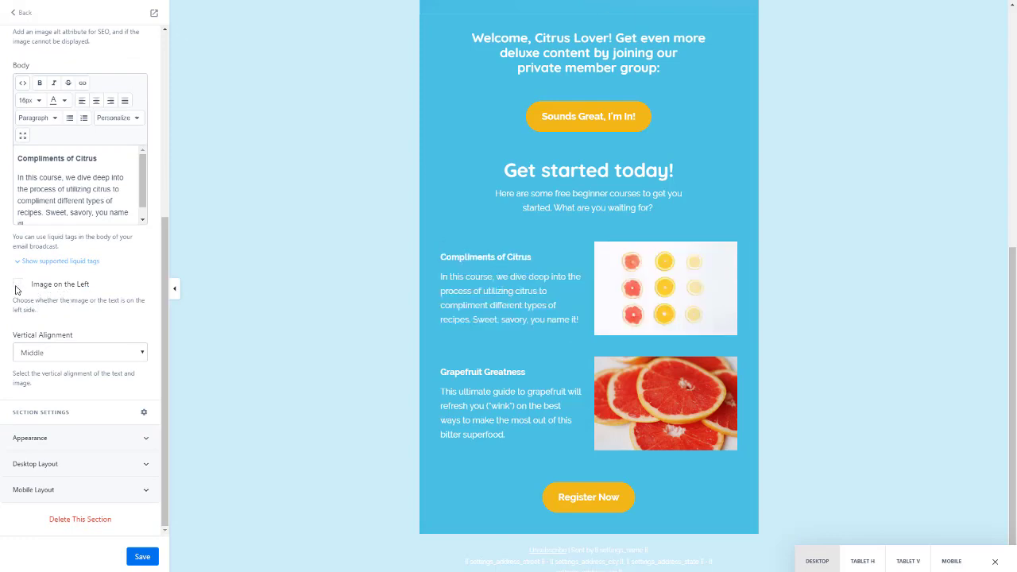
{"action": "left_click", "coordinate": [17, 287]}
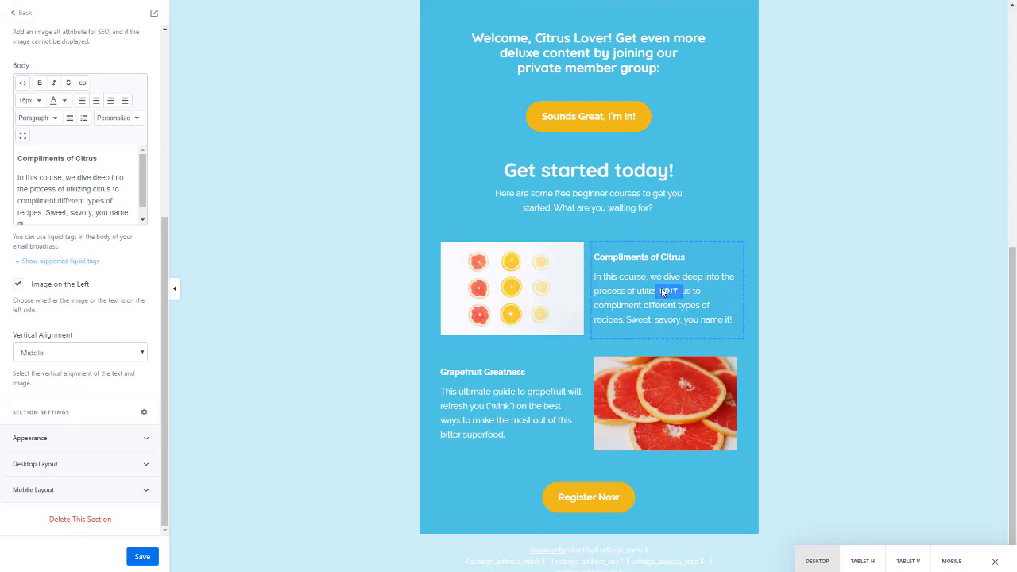
Examine the section's image, image action and body text settings, including the list of personalization fields, without inserting one
{"action": "scroll", "coordinate": [39, 167], "scroll_direction": "up", "scroll_amount": 5}
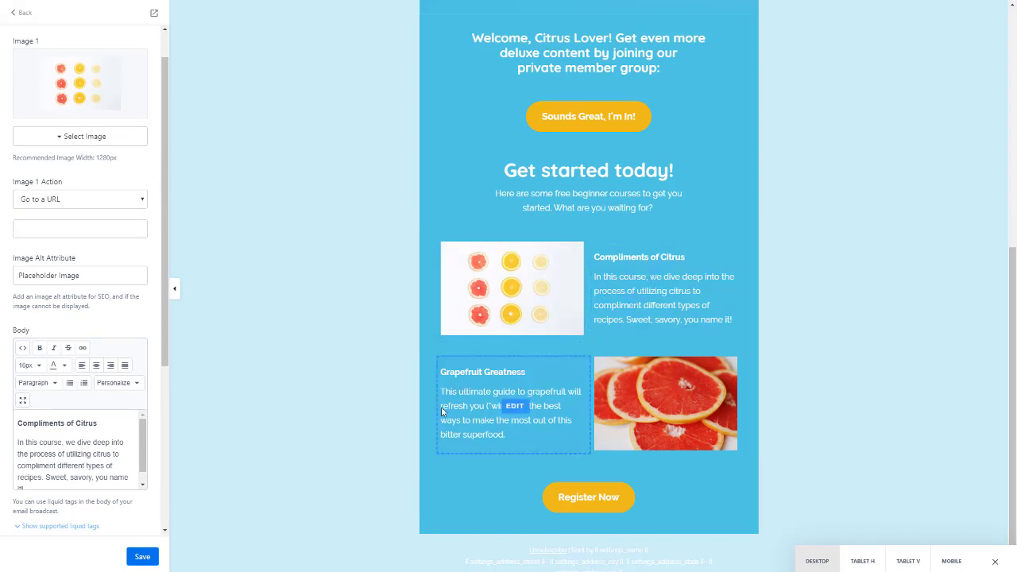
{"action": "scroll", "coordinate": [52, 236], "scroll_direction": "up", "scroll_amount": 1}
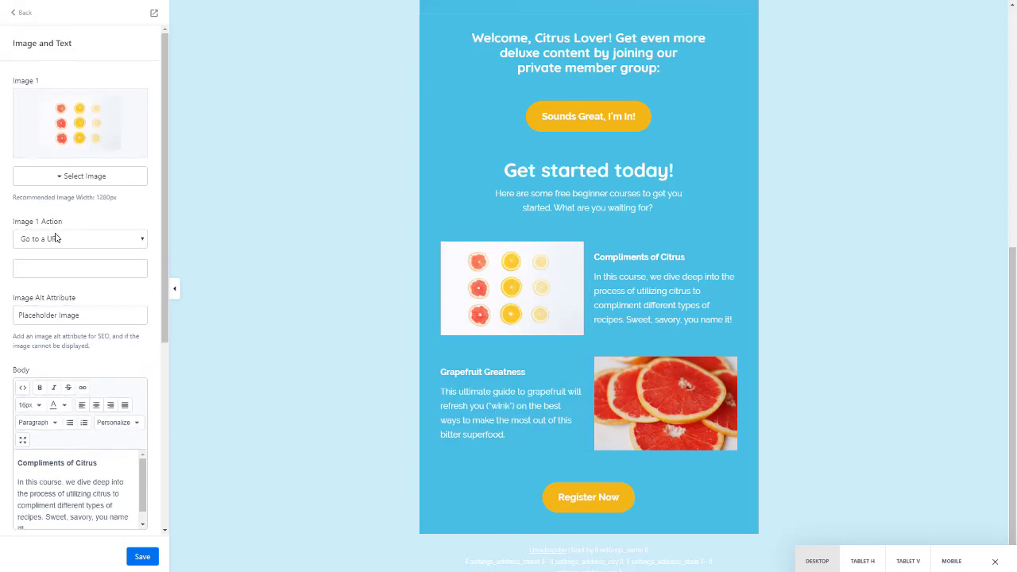
{"action": "scroll", "coordinate": [103, 394], "scroll_direction": "down", "scroll_amount": 5}
{"action": "scroll", "coordinate": [71, 334], "scroll_direction": "up", "scroll_amount": 1}
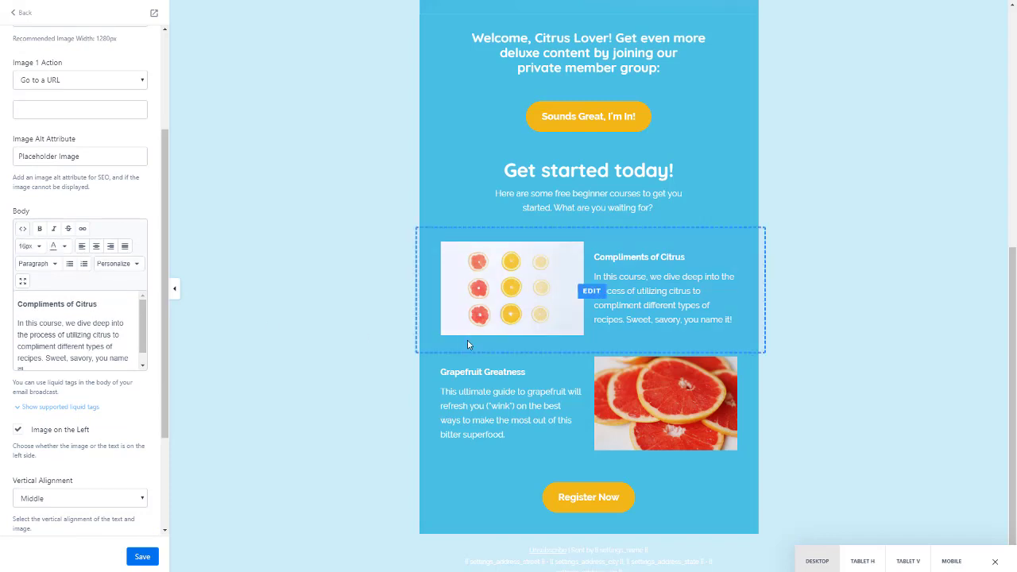
{"action": "left_click", "coordinate": [111, 270]}
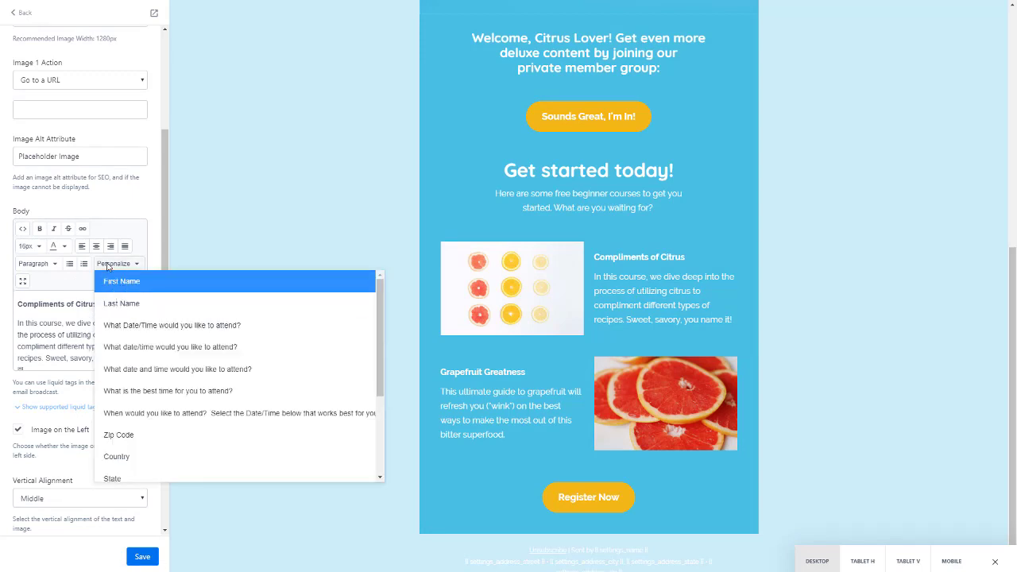
{"action": "left_click", "coordinate": [108, 265]}
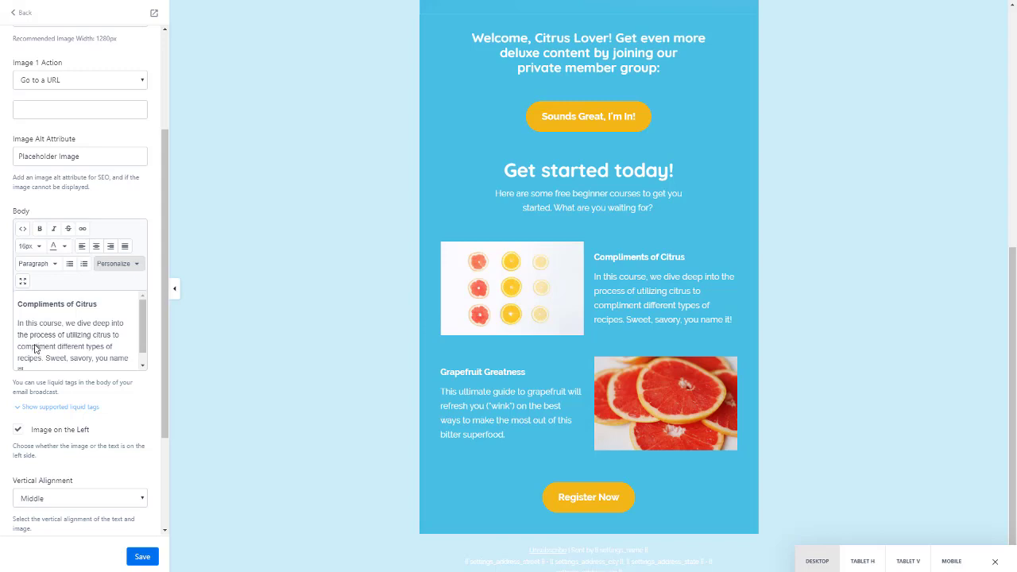
Look over the section's vertical alignment and appearance settings, and return to the list of email sections
{"action": "scroll", "coordinate": [58, 353], "scroll_direction": "down", "scroll_amount": 4}
{"action": "scroll", "coordinate": [57, 353], "scroll_direction": "down", "scroll_amount": 3}
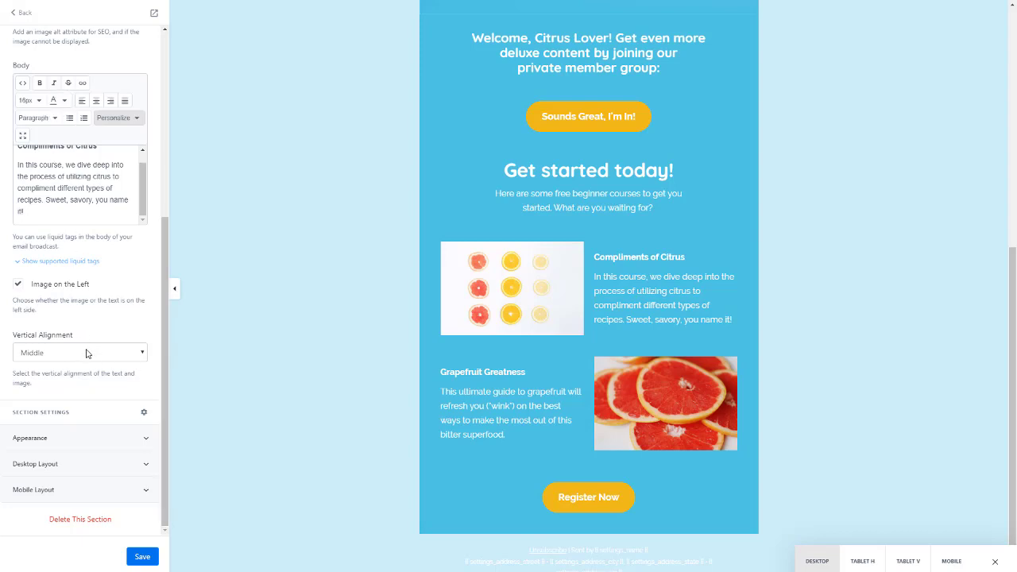
{"action": "left_click", "coordinate": [58, 439]}
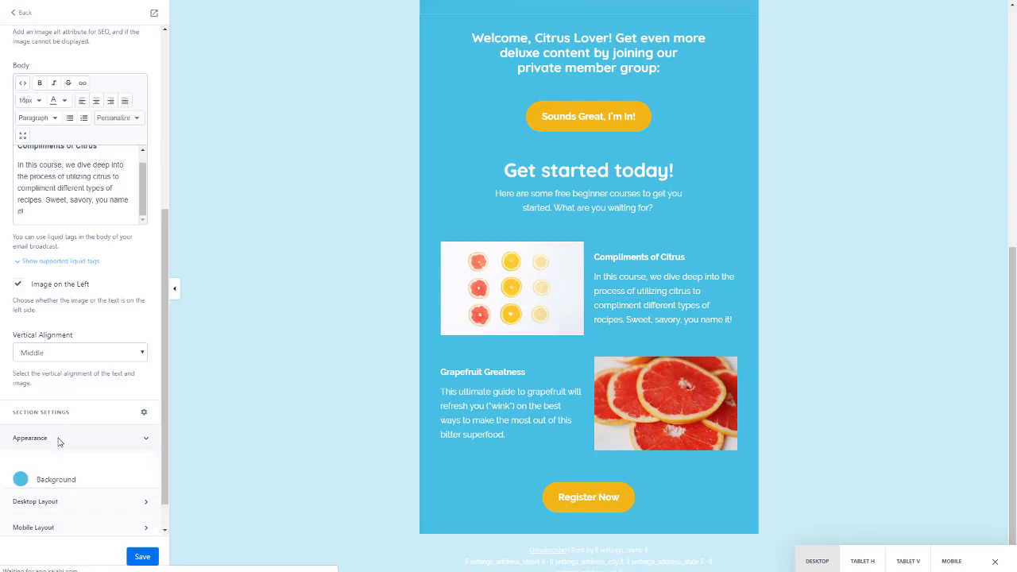
{"action": "scroll", "coordinate": [47, 413], "scroll_direction": "down", "scroll_amount": 1}
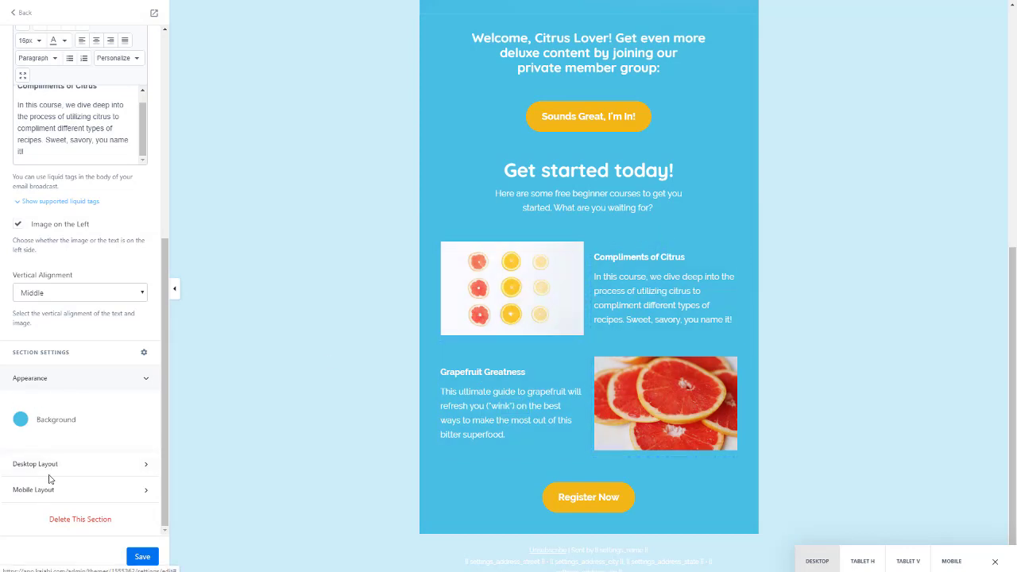
{"action": "left_click", "coordinate": [145, 380]}
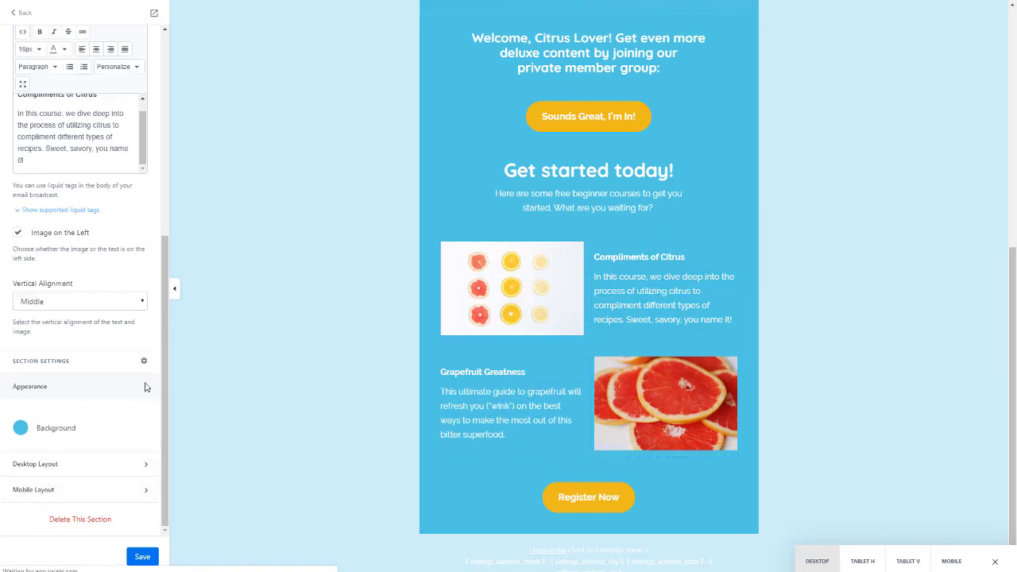
{"action": "left_click", "coordinate": [22, 13]}
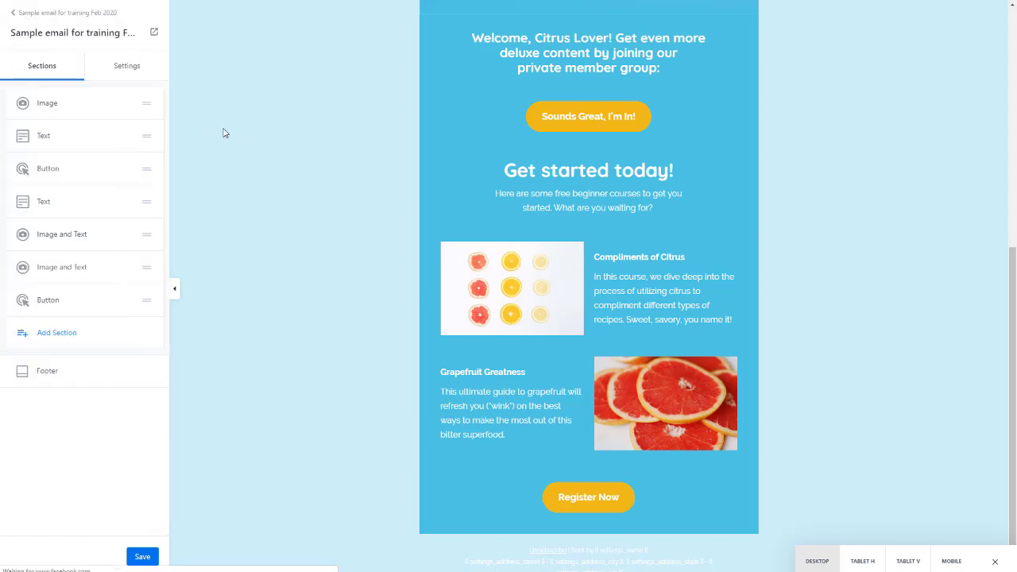
Browse the section types that can be added, and preview the Logo and Video sections at the end of the email
{"action": "left_click", "coordinate": [56, 341]}
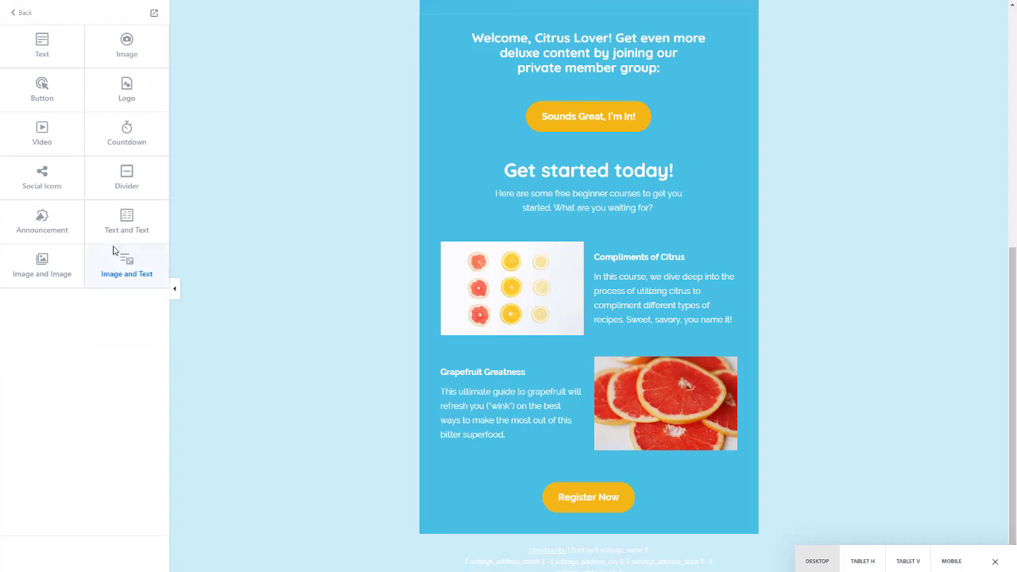
{"action": "scroll", "coordinate": [454, 289], "scroll_direction": "down", "scroll_amount": 1}
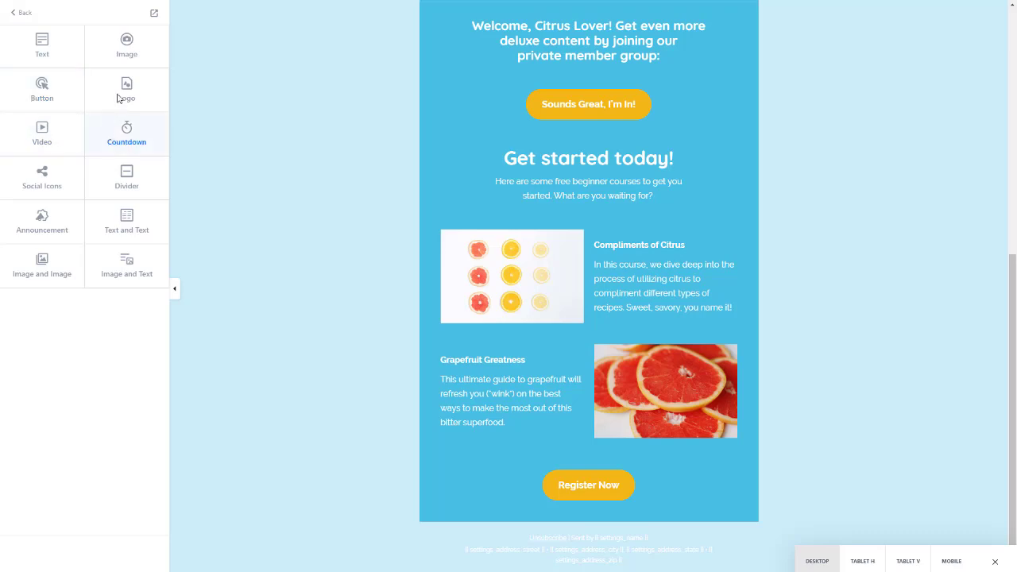
{"action": "scroll", "coordinate": [388, 147], "scroll_direction": "up", "scroll_amount": 7}
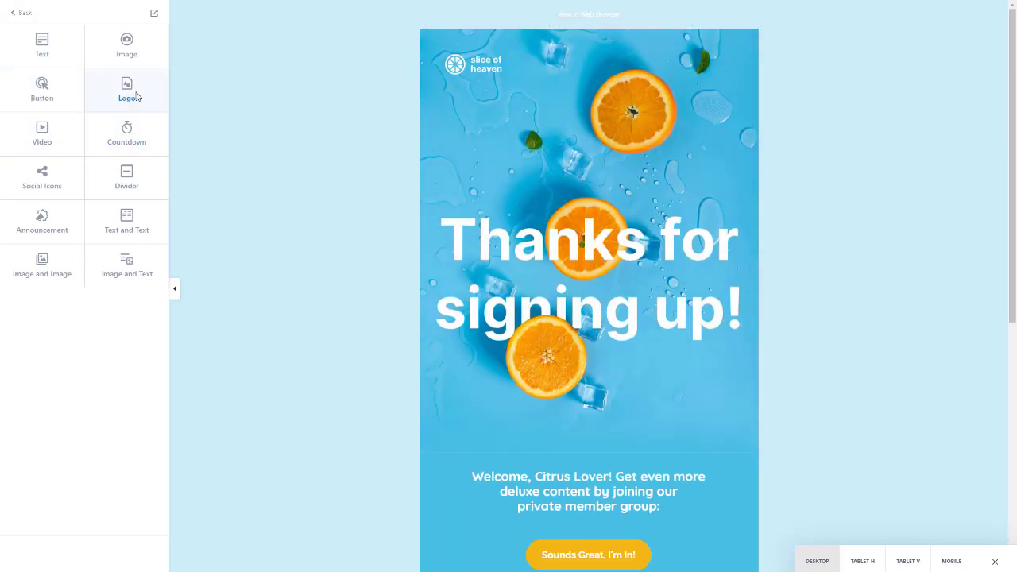
{"action": "scroll", "coordinate": [127, 91], "scroll_direction": "down", "scroll_amount": 6}
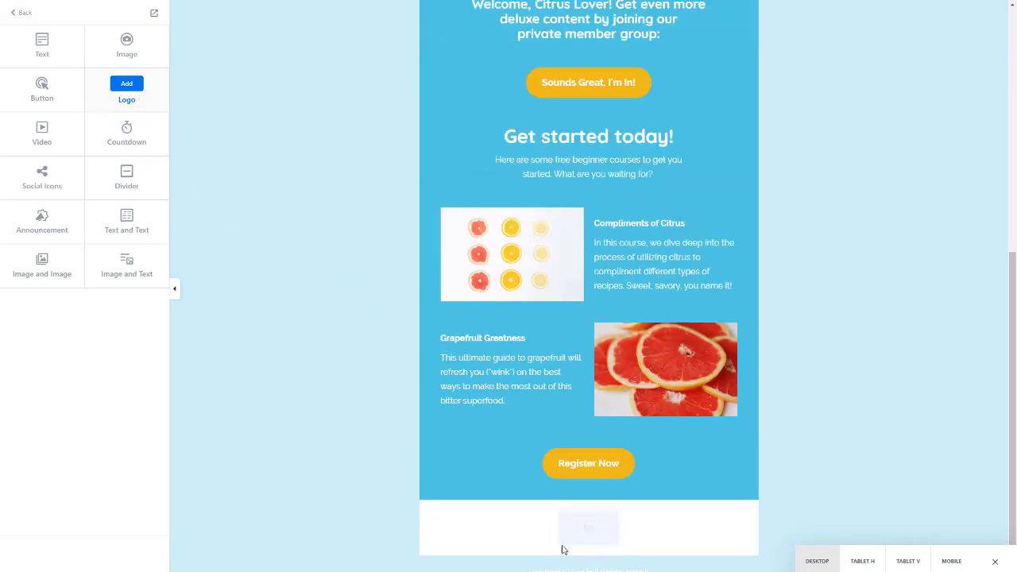
{"action": "left_click", "coordinate": [42, 128]}
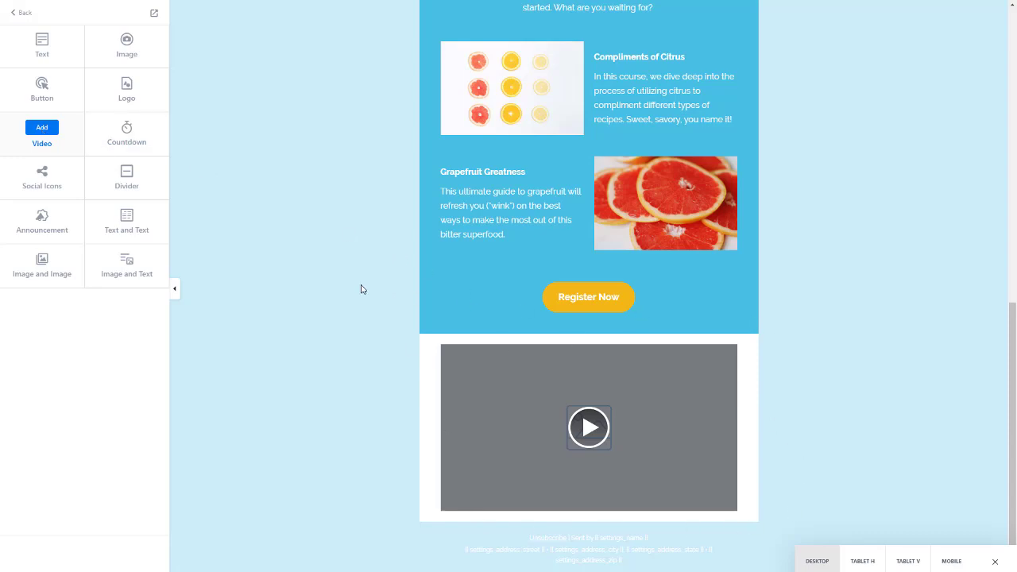
Add a Countdown section at the end of the email for the New Year Party event, and check its background setting
{"action": "left_click", "coordinate": [130, 136]}
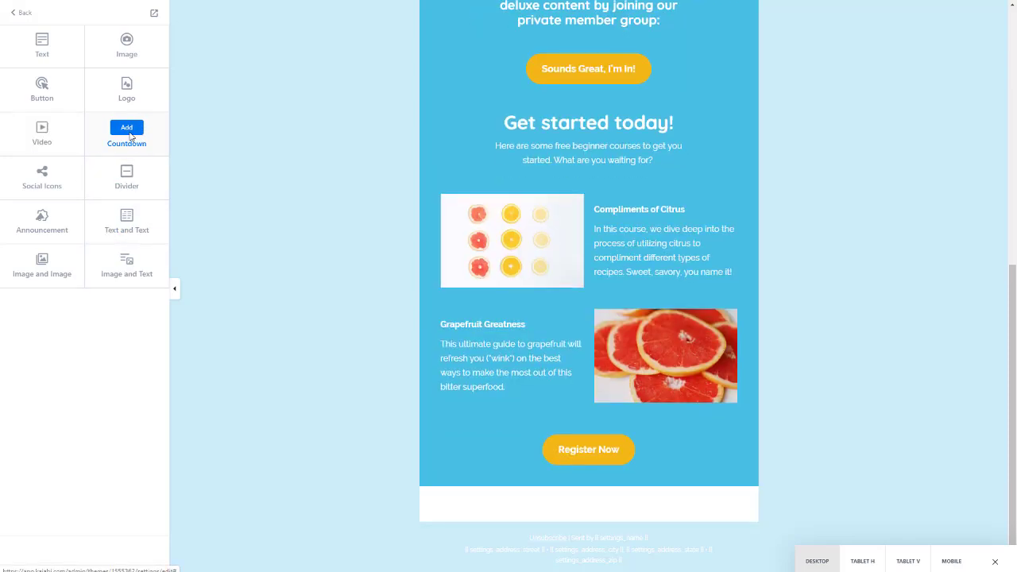
{"action": "left_click", "coordinate": [134, 151]}
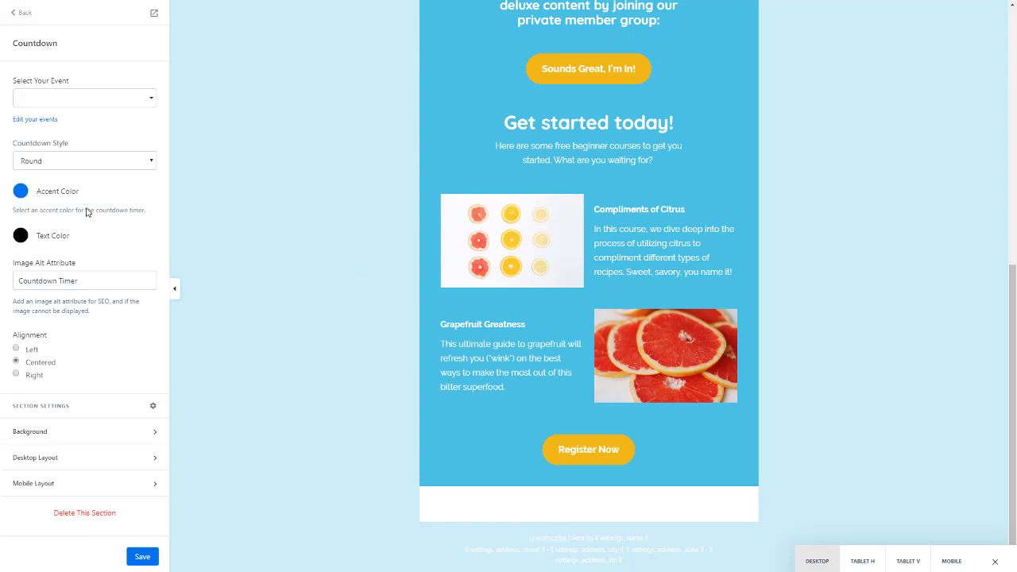
{"action": "left_click", "coordinate": [153, 100]}
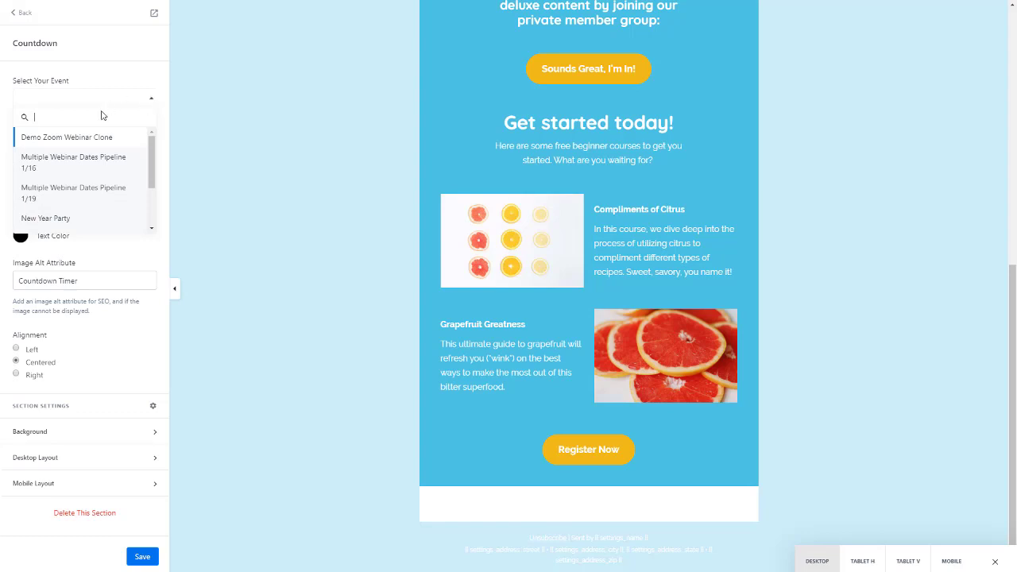
{"action": "left_click", "coordinate": [50, 219]}
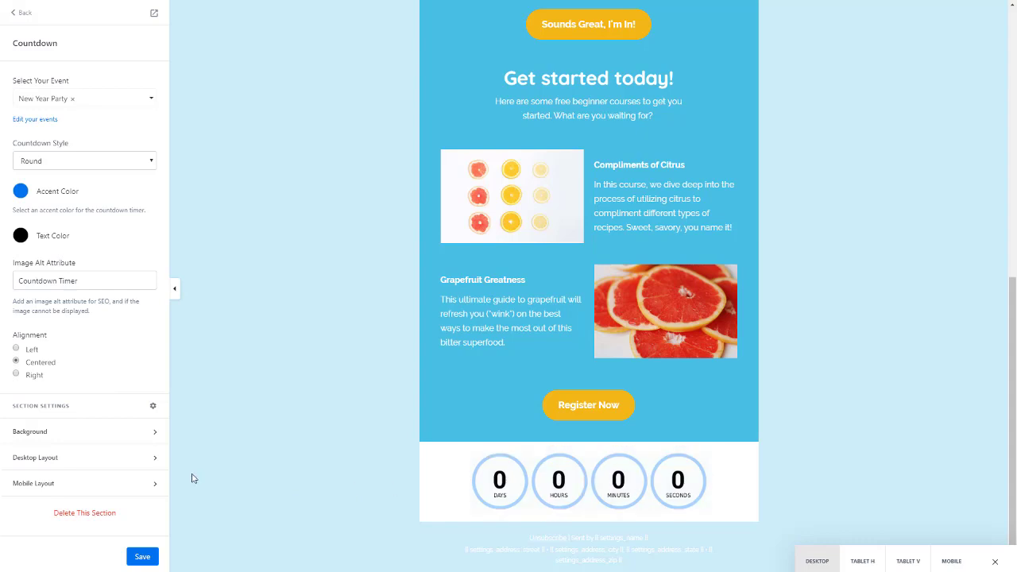
{"action": "left_click", "coordinate": [81, 430]}
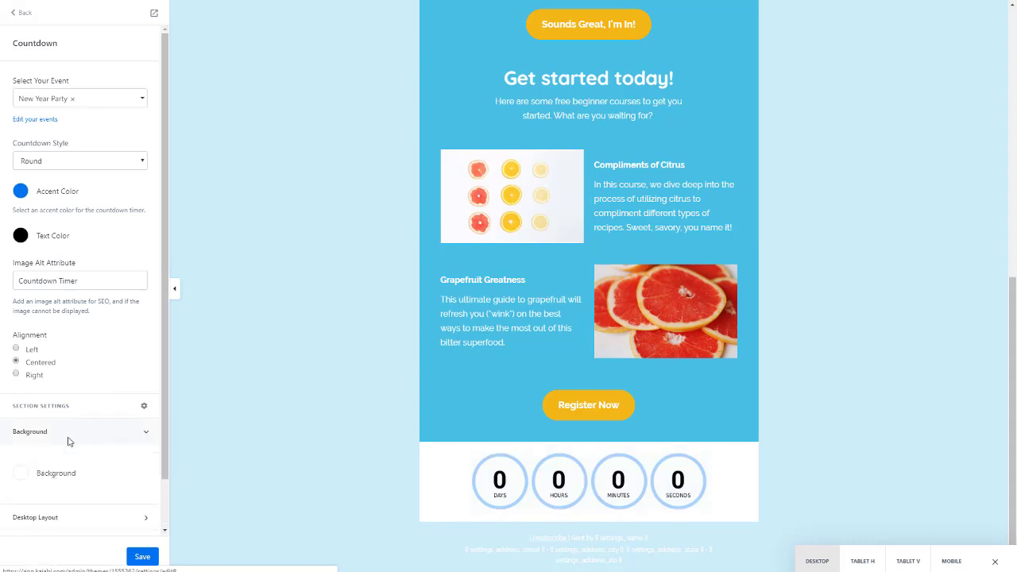
{"action": "left_click", "coordinate": [68, 440]}
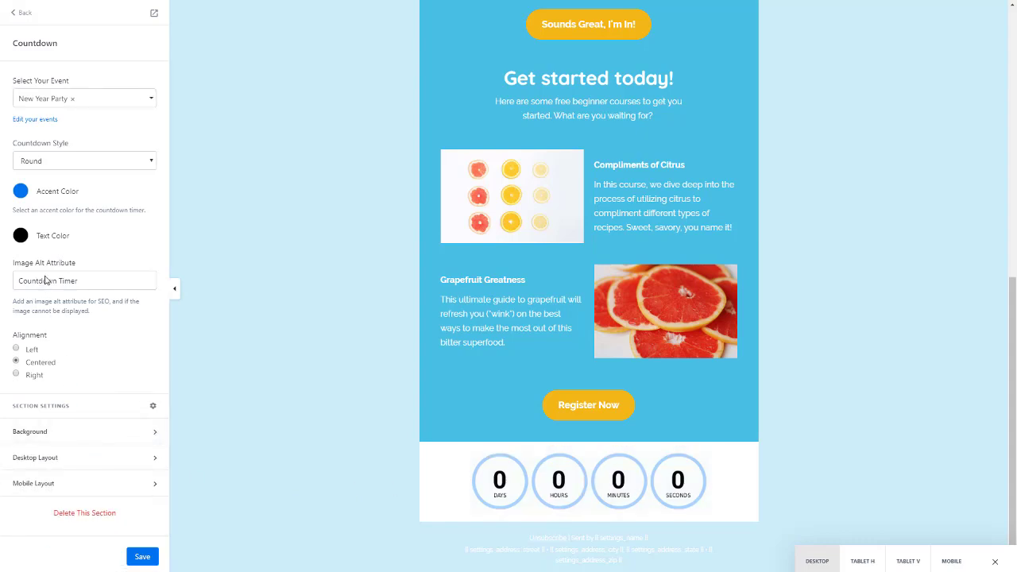
Try the Square, Pill and Plain countdown styles, and set the countdown style back to Round
{"action": "left_click", "coordinate": [64, 162]}
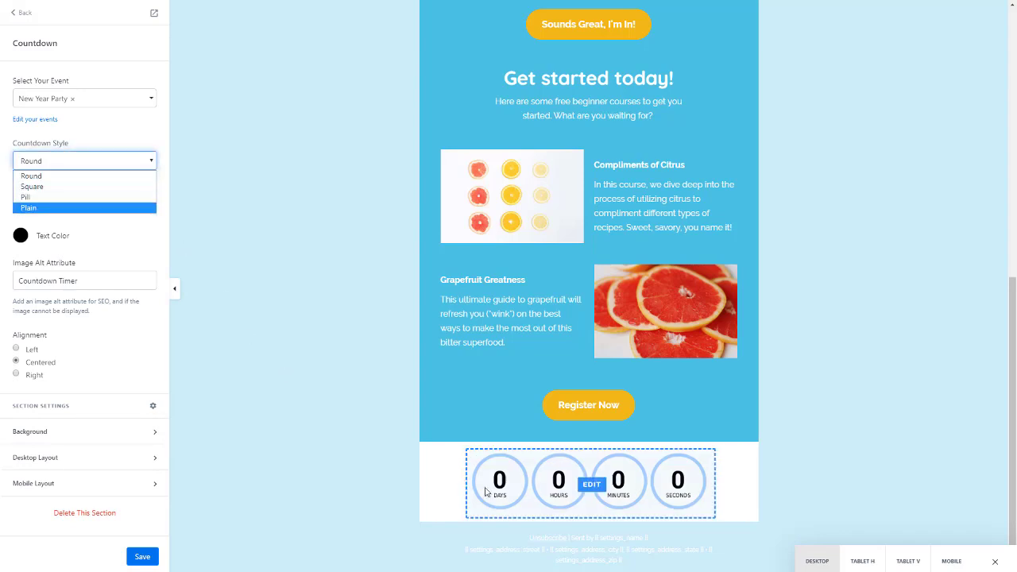
{"action": "left_click", "coordinate": [77, 187]}
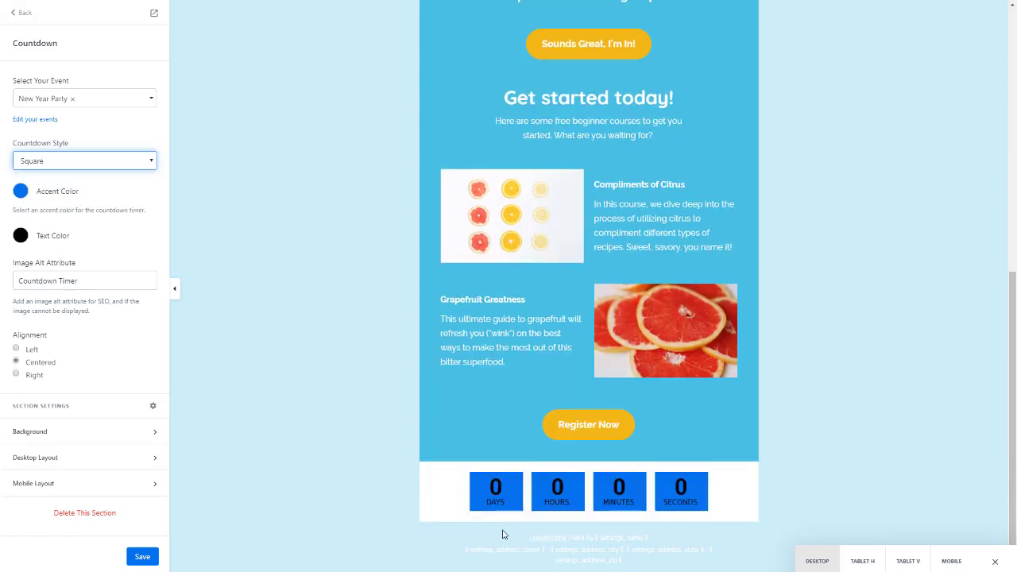
{"action": "left_click", "coordinate": [48, 163]}
{"action": "left_click", "coordinate": [36, 198]}
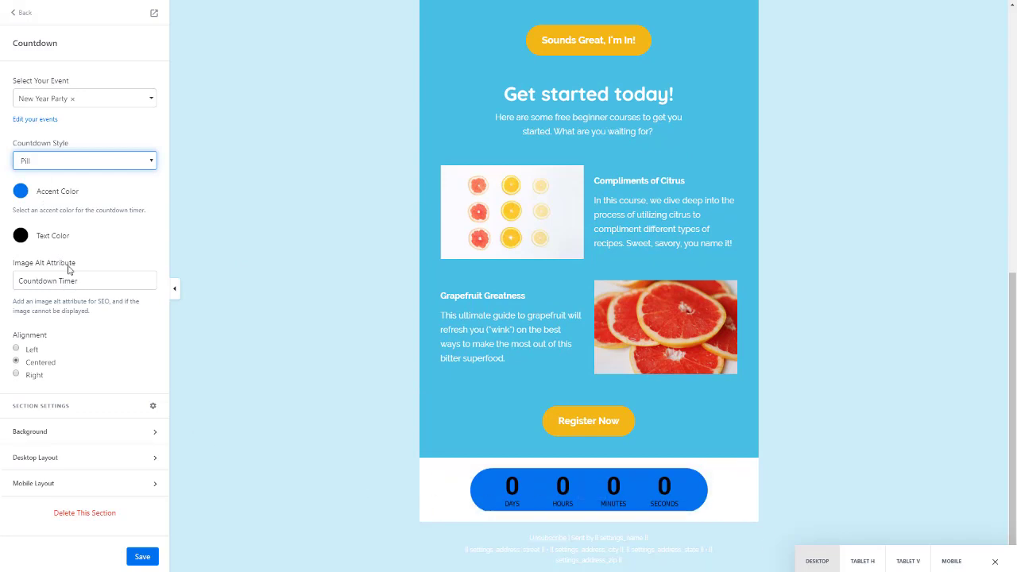
{"action": "left_click", "coordinate": [64, 160]}
{"action": "left_click", "coordinate": [48, 207]}
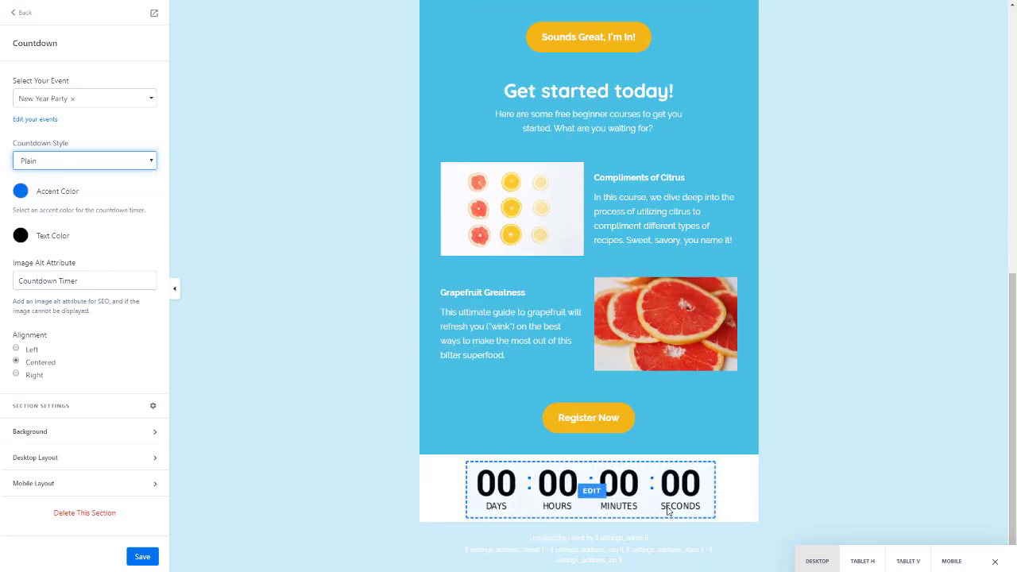
{"action": "left_click", "coordinate": [76, 161]}
{"action": "left_click", "coordinate": [63, 176]}
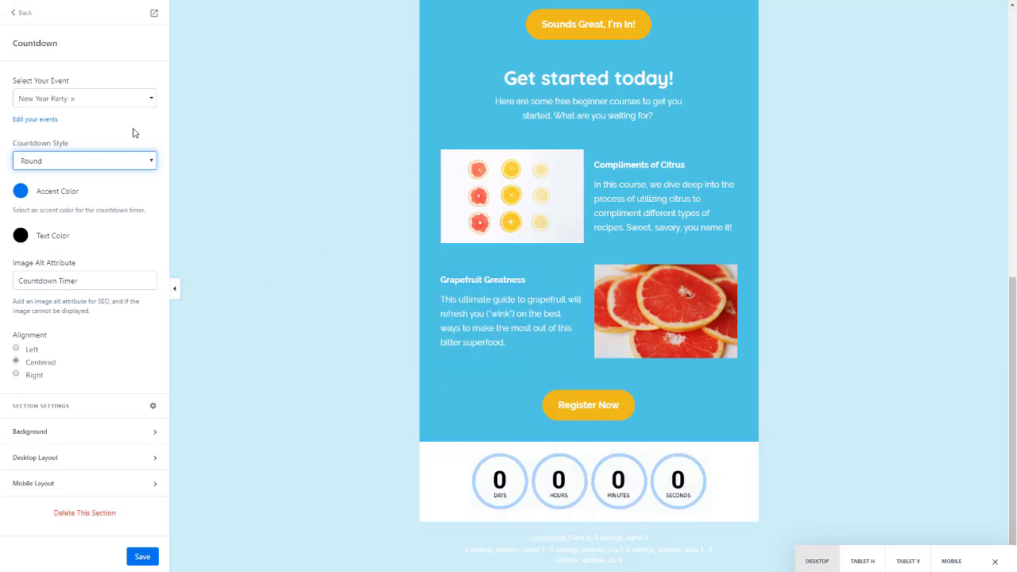
Add a Text and Text section below the countdown timer
{"action": "left_click", "coordinate": [24, 13]}
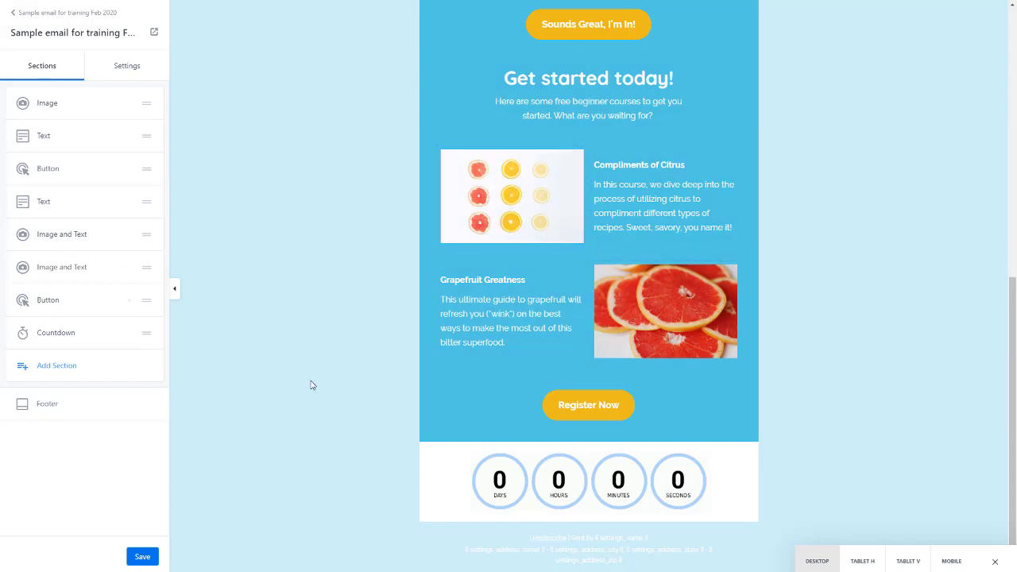
{"action": "left_click", "coordinate": [58, 371]}
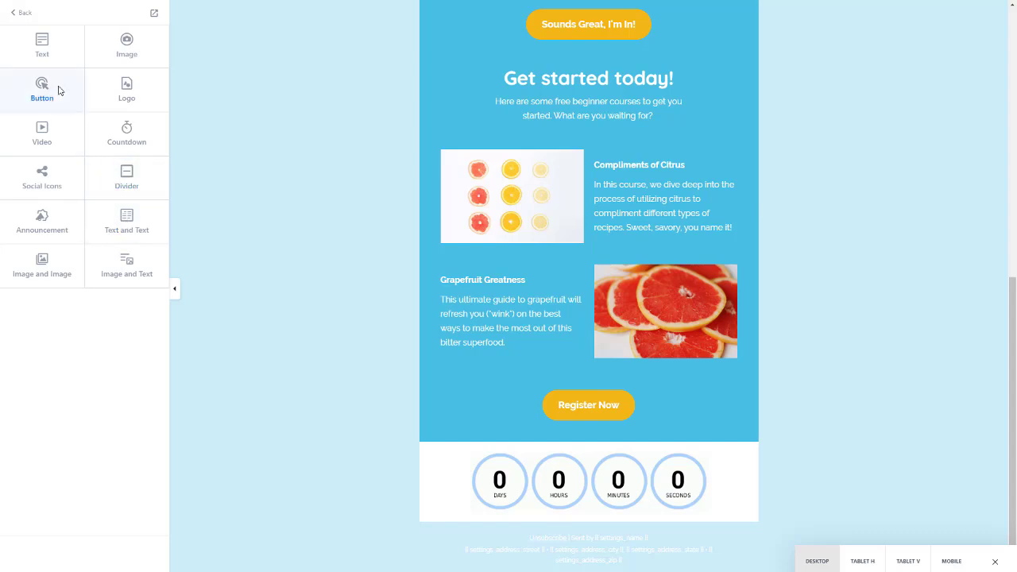
{"action": "left_click", "coordinate": [111, 229]}
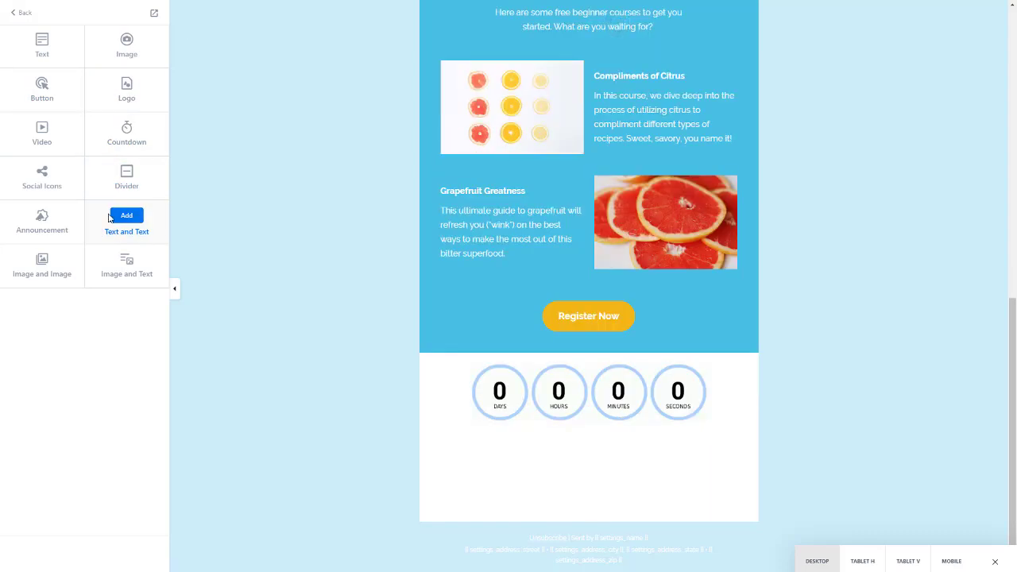
{"action": "left_click", "coordinate": [138, 219]}
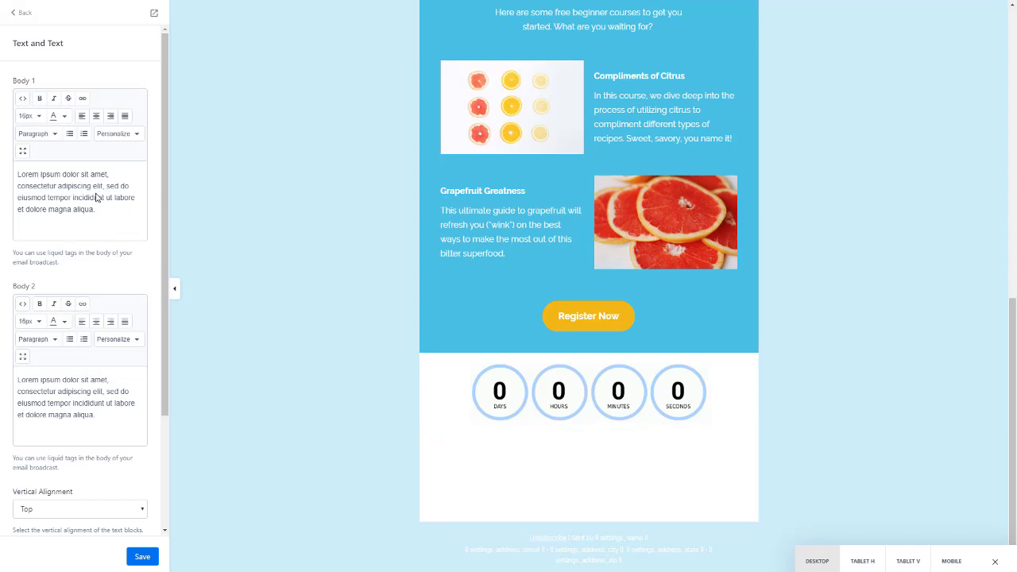
Set the placeholder text in both Body 1 and Body 2 to black, and save the email
{"action": "left_click_drag", "start_coordinate": [120, 211], "coordinate": [6, 173]}
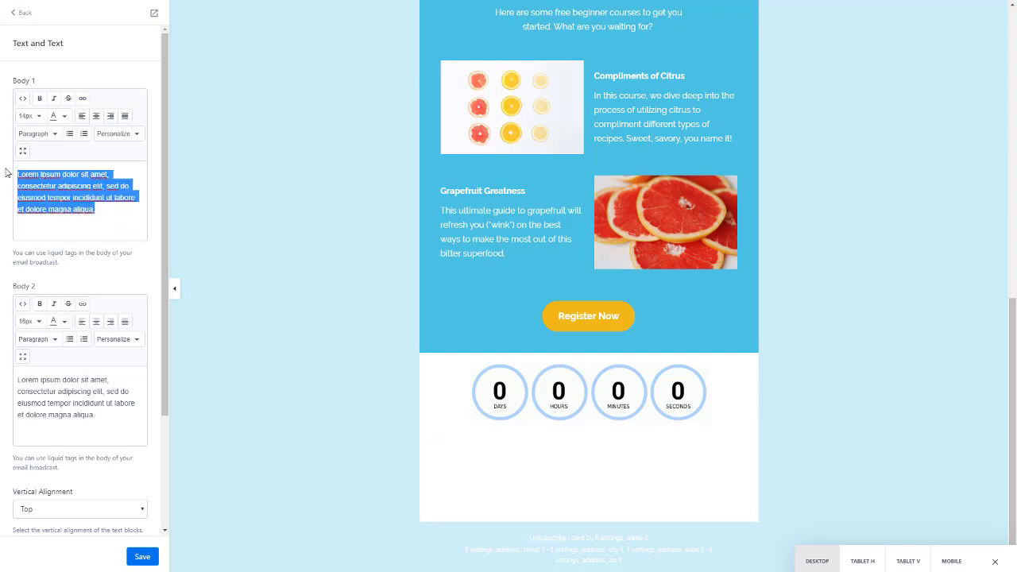
{"action": "left_click", "coordinate": [65, 117]}
{"action": "left_click", "coordinate": [59, 138]}
{"action": "left_click", "coordinate": [141, 557]}
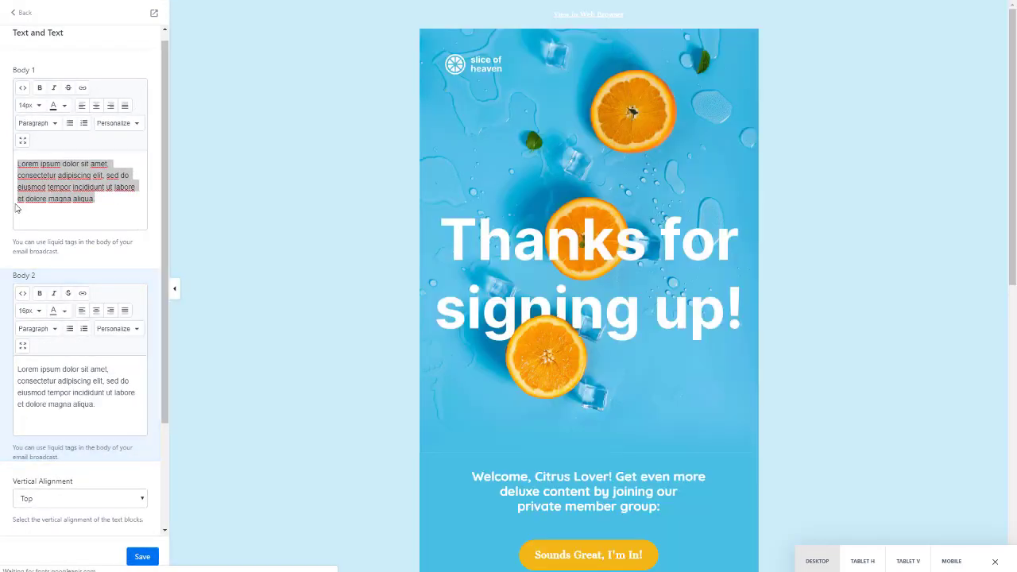
{"action": "left_click_drag", "start_coordinate": [17, 370], "coordinate": [113, 404]}
{"action": "left_click", "coordinate": [64, 310]}
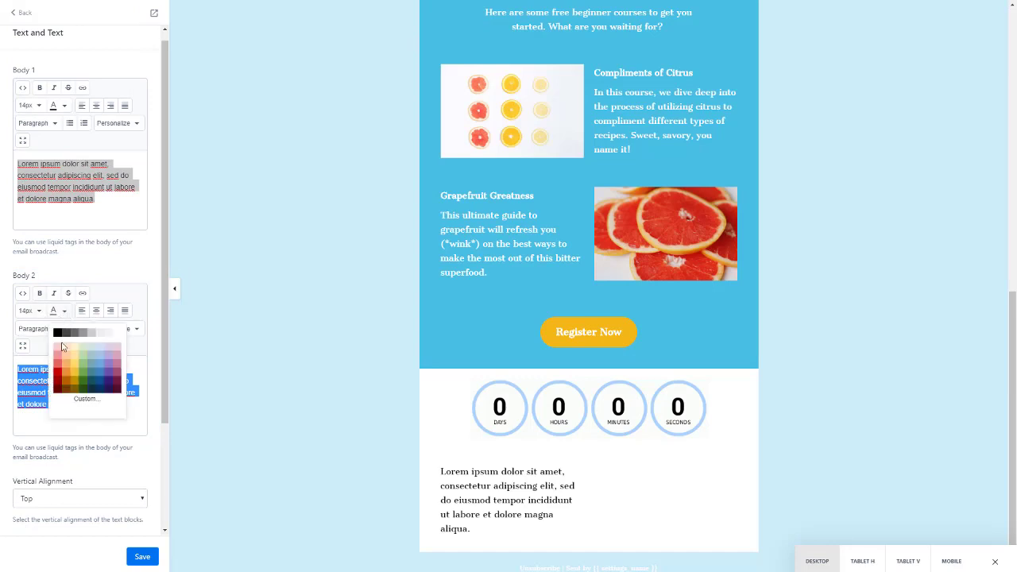
{"action": "left_click", "coordinate": [57, 333]}
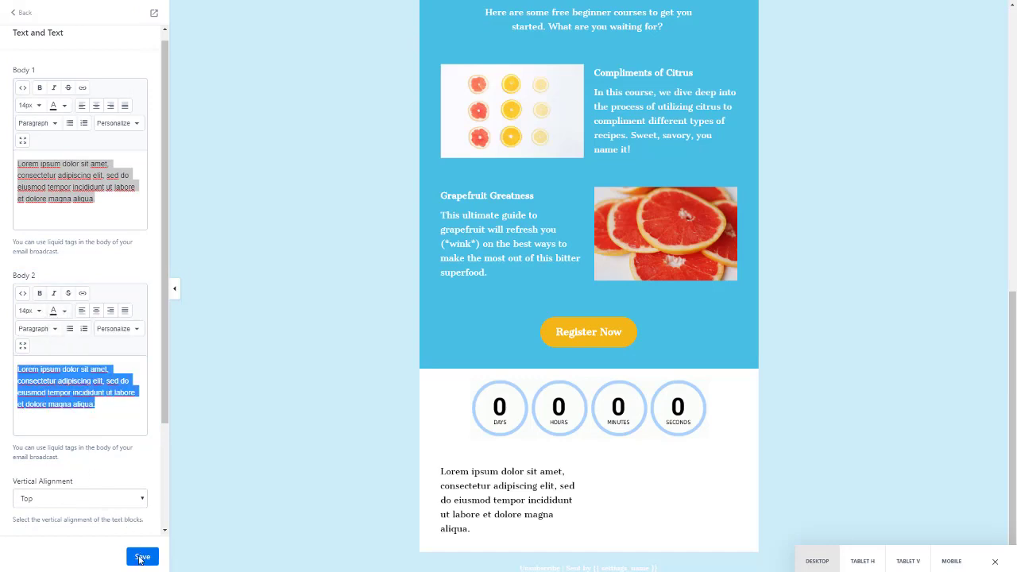
{"action": "left_click", "coordinate": [140, 557]}
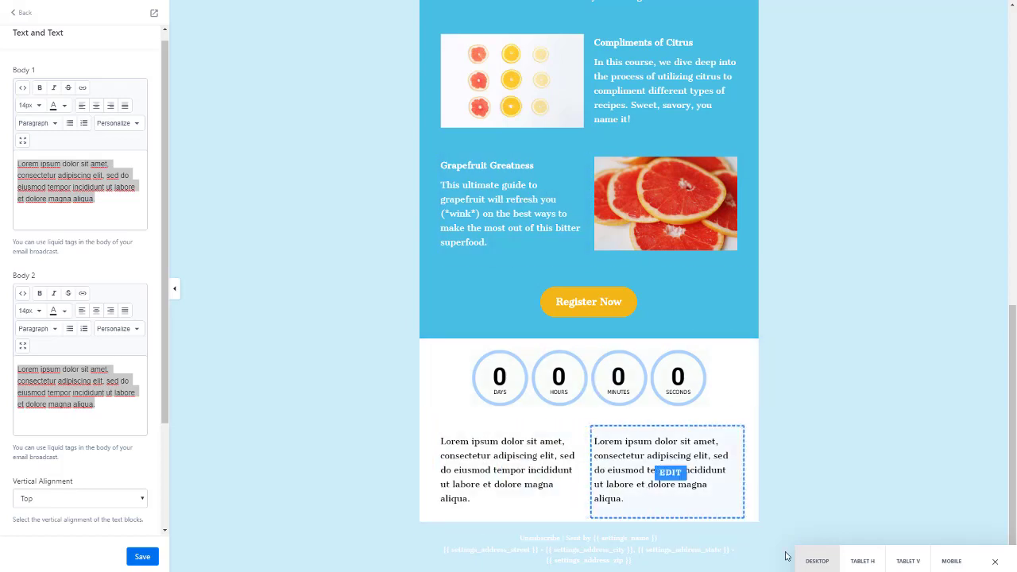
Preview the lower part of the email in the mobile layout, and return to the desktop layout
{"action": "left_click", "coordinate": [947, 561]}
{"action": "scroll", "coordinate": [576, 368], "scroll_direction": "down", "scroll_amount": 2}
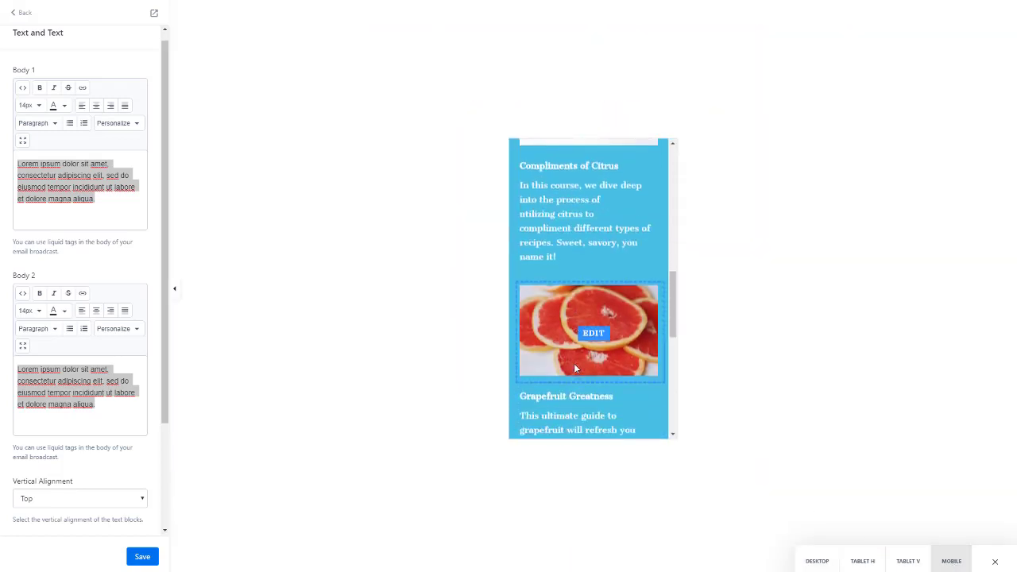
{"action": "scroll", "coordinate": [575, 368], "scroll_direction": "down", "scroll_amount": 5}
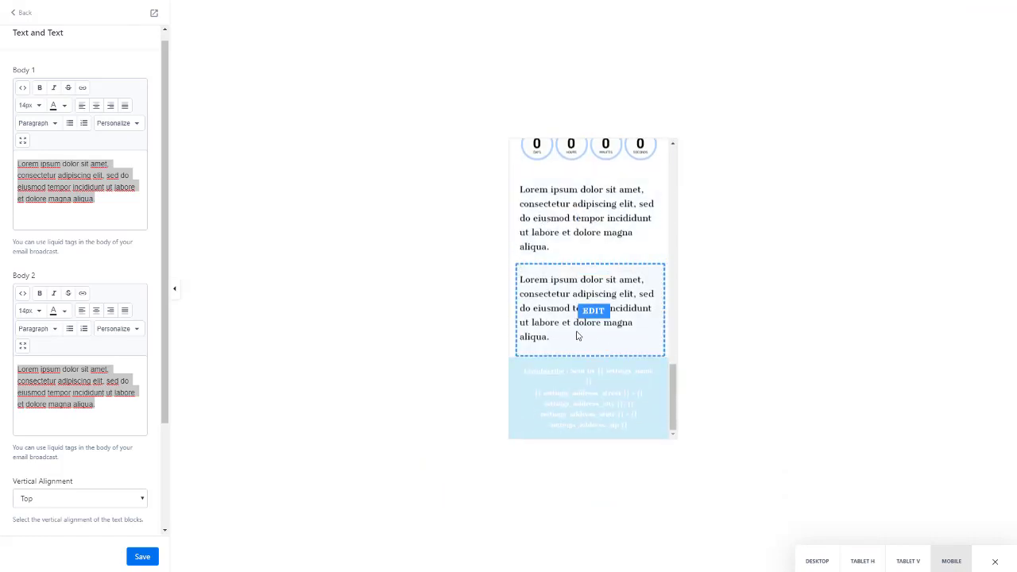
{"action": "scroll", "coordinate": [587, 363], "scroll_direction": "up", "scroll_amount": 5}
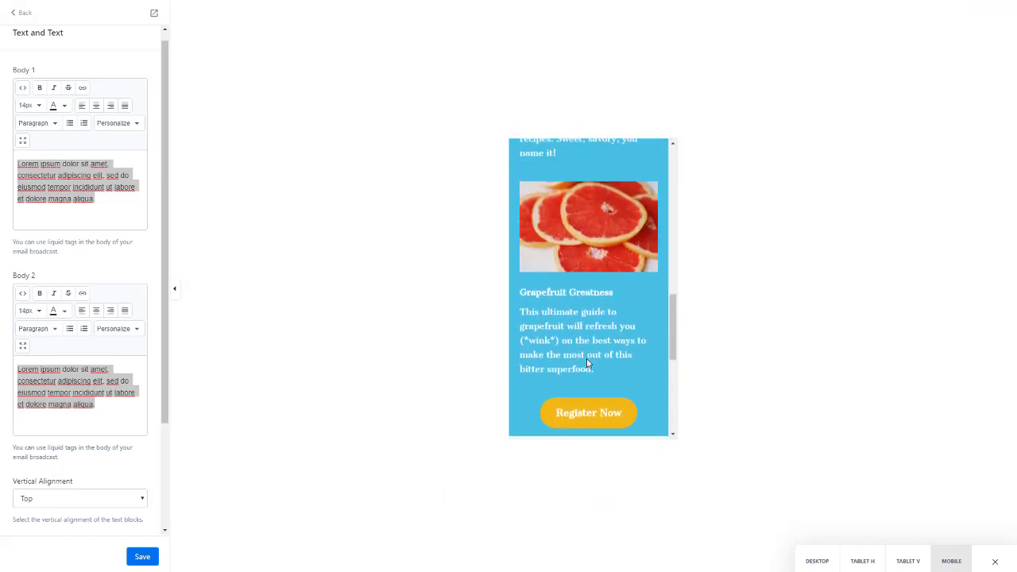
{"action": "left_click", "coordinate": [816, 562]}
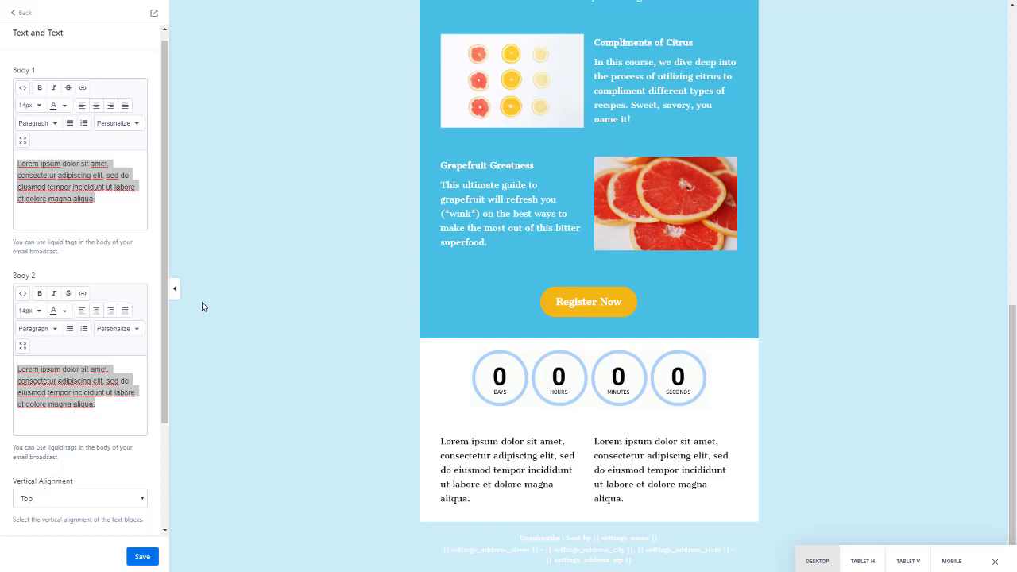
Add a Social Icons section below the two text columns, and look through its social network link fields
{"action": "left_click", "coordinate": [26, 13]}
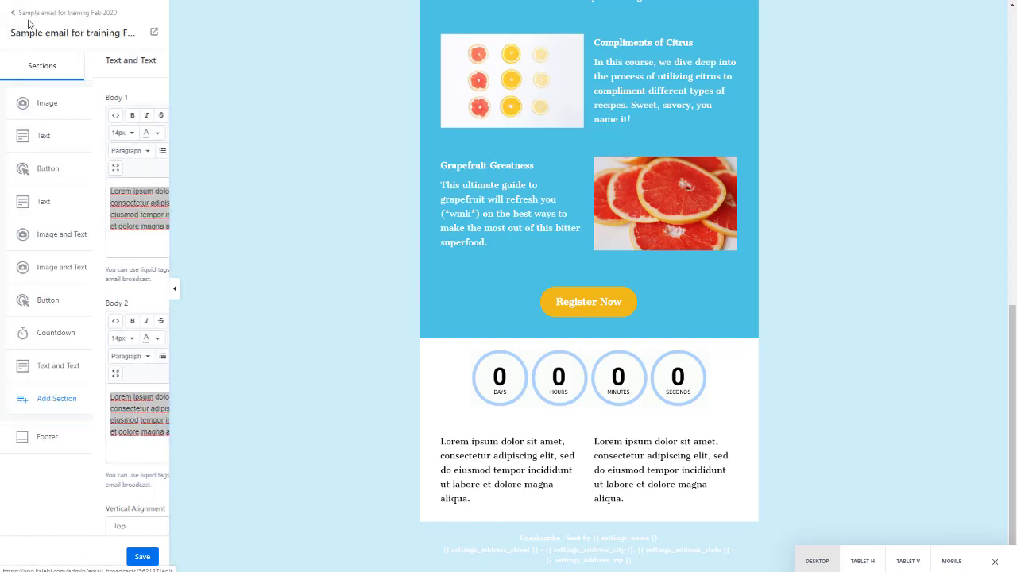
{"action": "left_click", "coordinate": [58, 404]}
{"action": "left_click", "coordinate": [42, 178]}
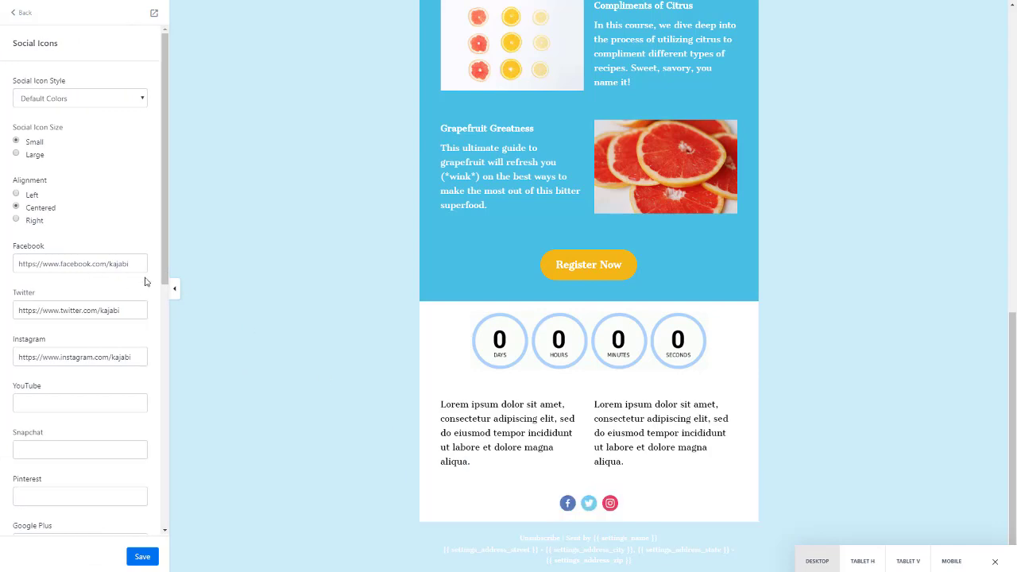
{"action": "scroll", "coordinate": [63, 274], "scroll_direction": "down", "scroll_amount": 2}
{"action": "scroll", "coordinate": [45, 377], "scroll_direction": "down", "scroll_amount": 4}
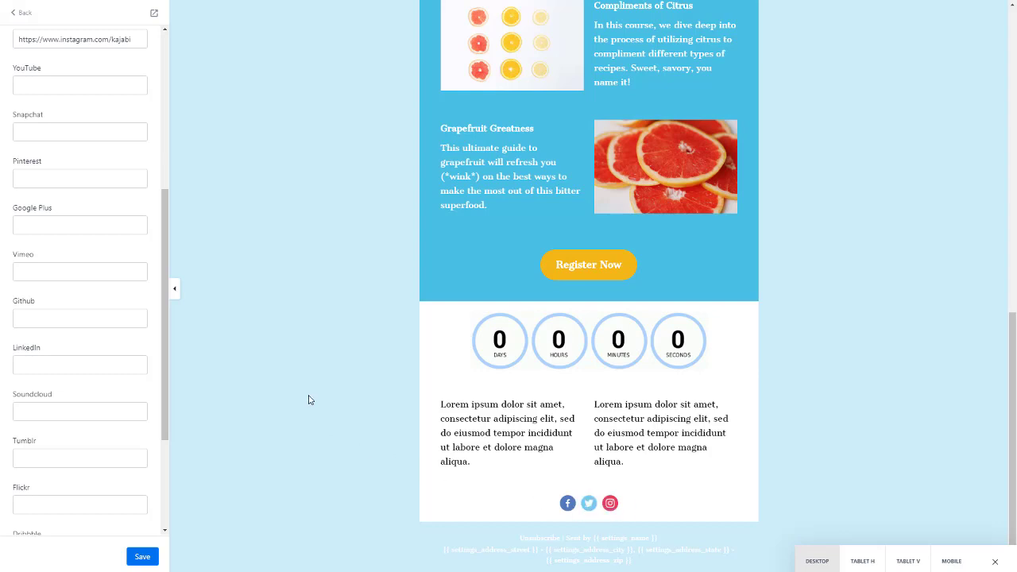
{"action": "scroll", "coordinate": [310, 400], "scroll_direction": "up", "scroll_amount": 5}
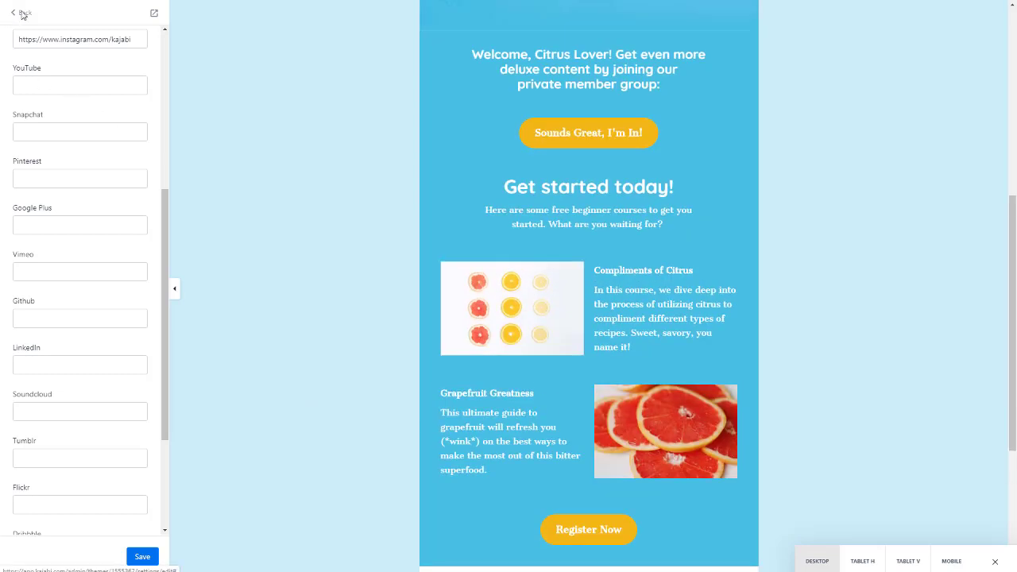
Add an Announcement section below the social icons, and look over the whole email
{"action": "left_click", "coordinate": [23, 12]}
{"action": "left_click", "coordinate": [74, 433]}
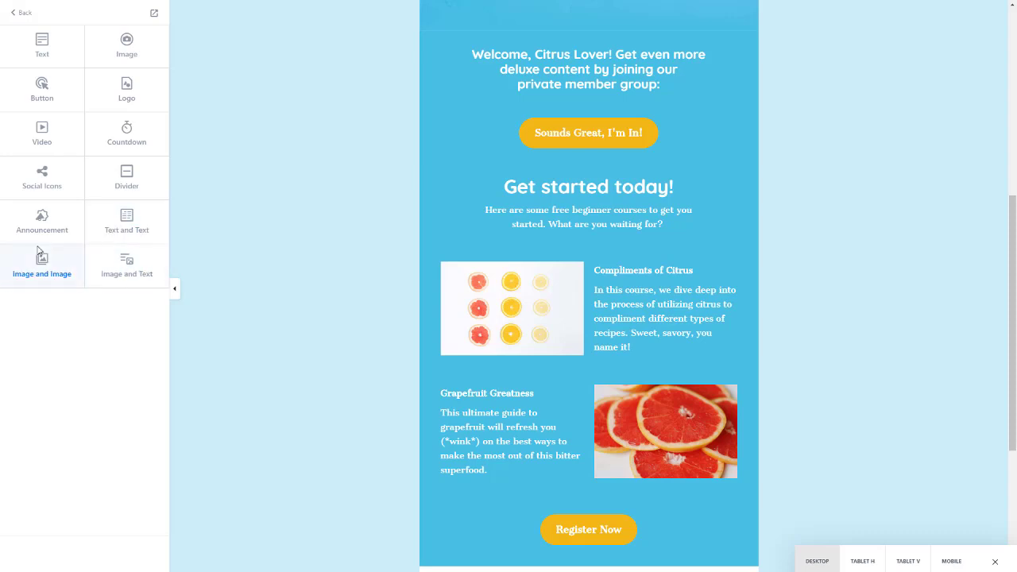
{"action": "left_click", "coordinate": [33, 214]}
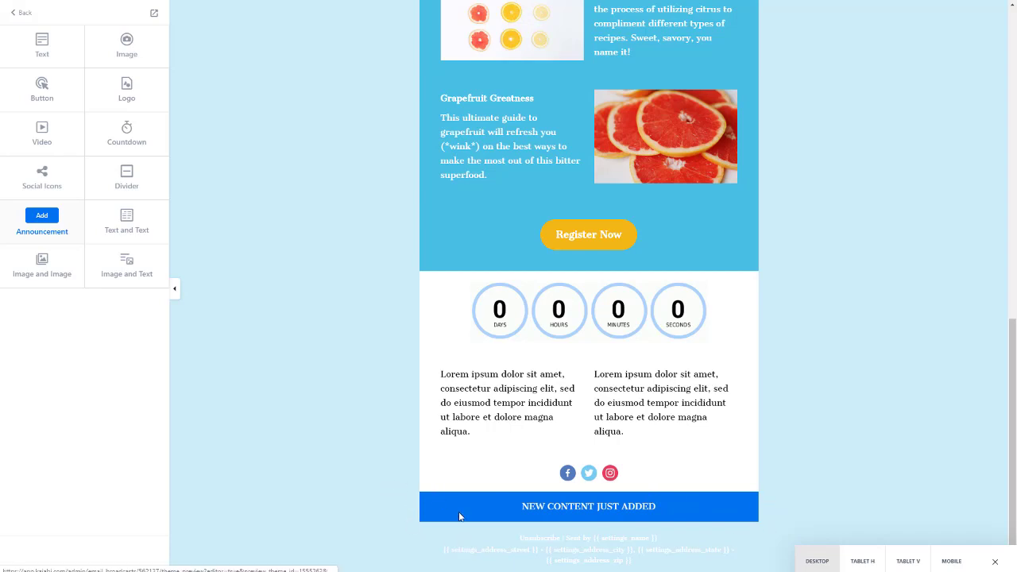
{"action": "left_click", "coordinate": [42, 215]}
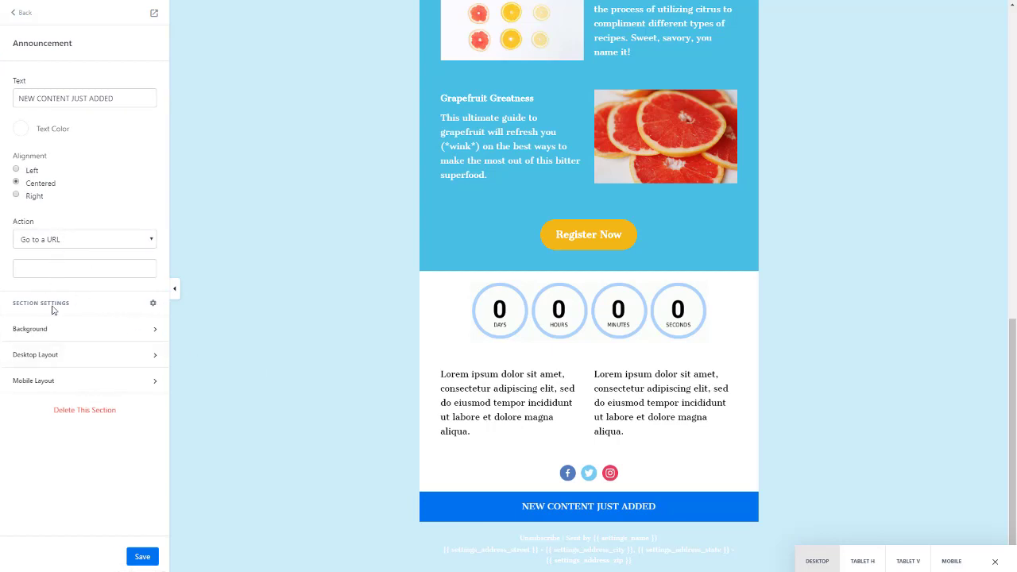
{"action": "scroll", "coordinate": [528, 521], "scroll_direction": "up", "scroll_amount": 20}
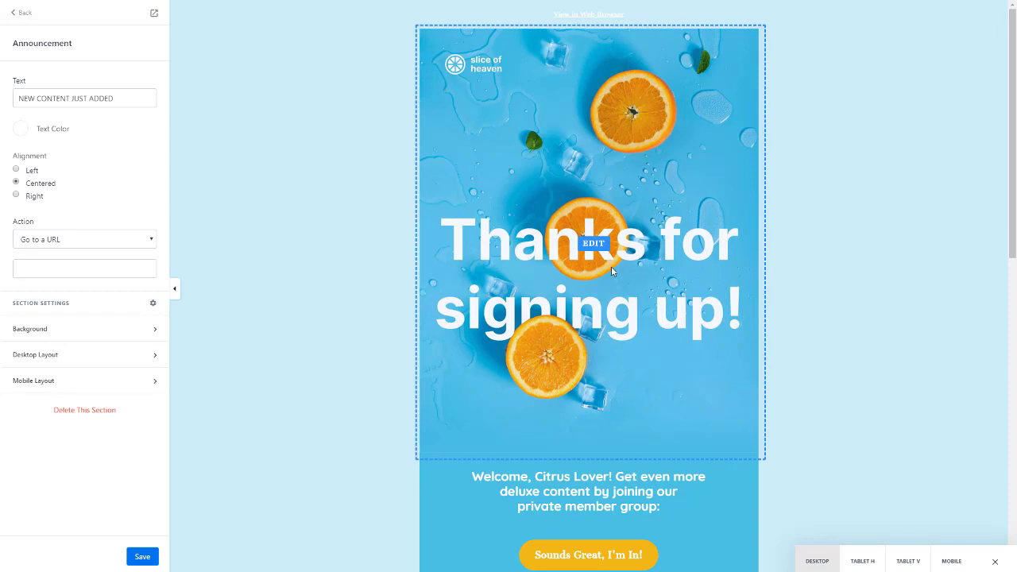
Open the Footer section and view its appearance settings for background and text color
{"action": "left_click", "coordinate": [21, 14]}
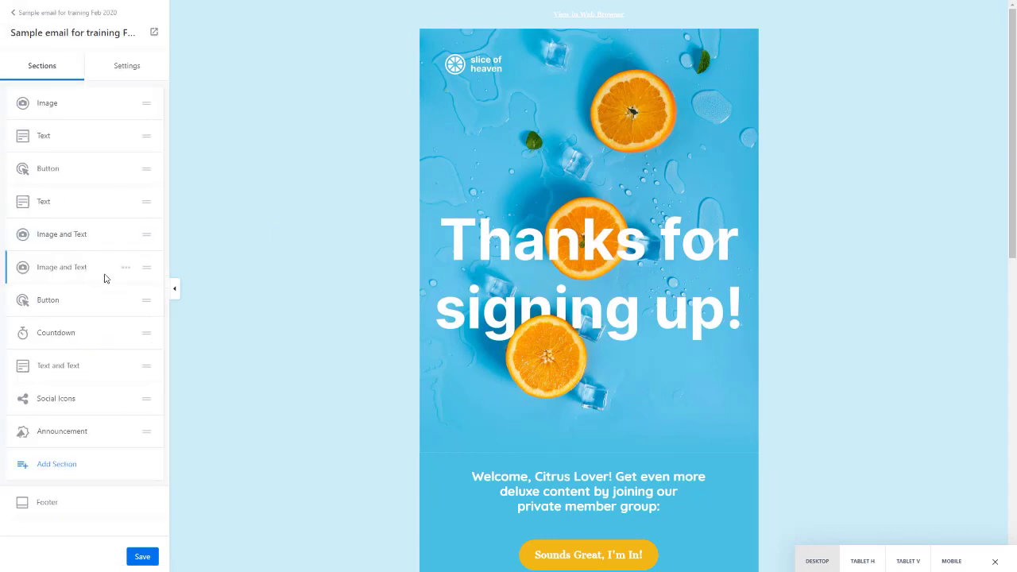
{"action": "left_click", "coordinate": [42, 506]}
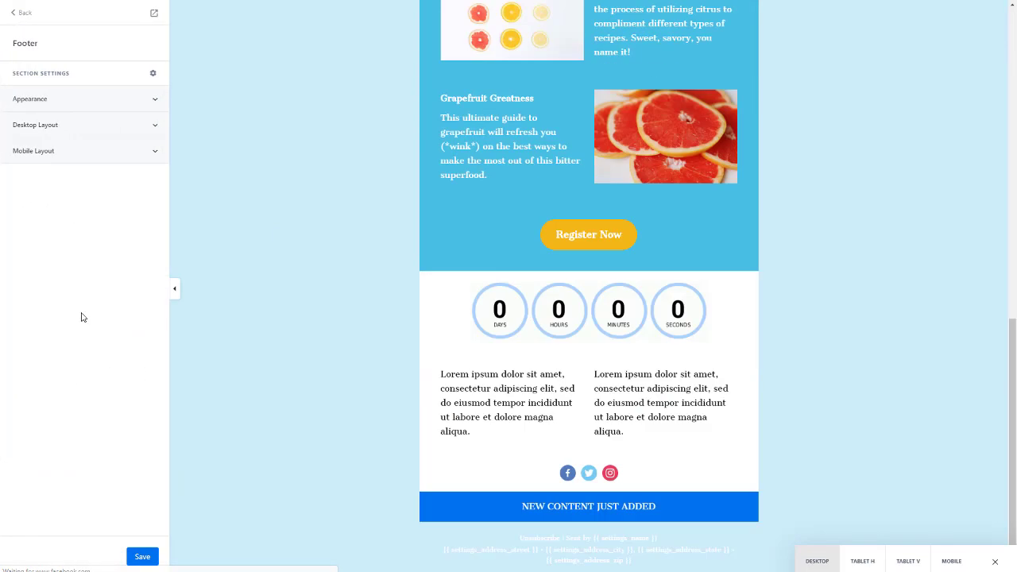
{"action": "left_click", "coordinate": [35, 100]}
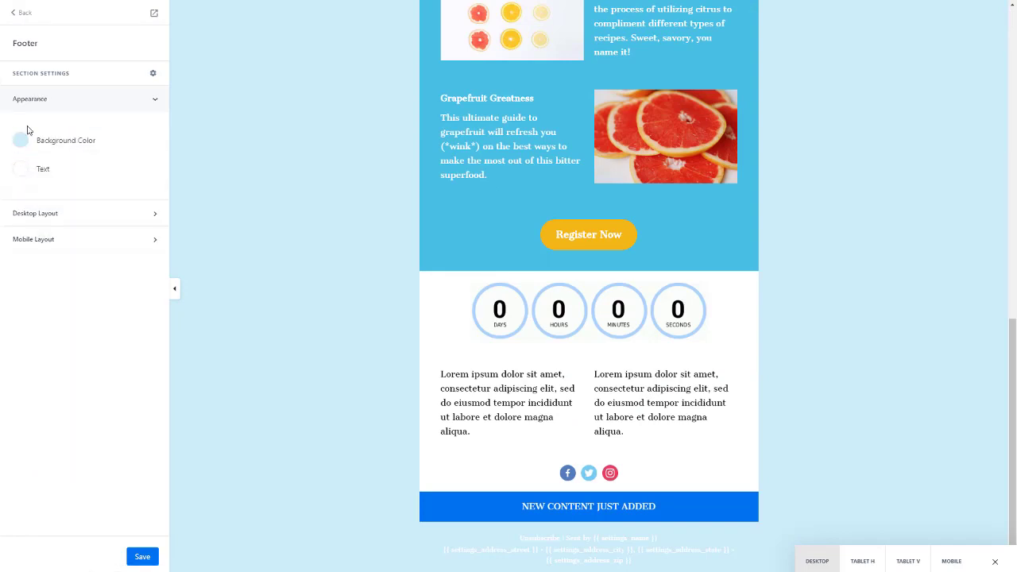
Return from the Footer settings to the section list, and review the email's content from the header image down to the countdown
{"action": "left_click", "coordinate": [23, 13]}
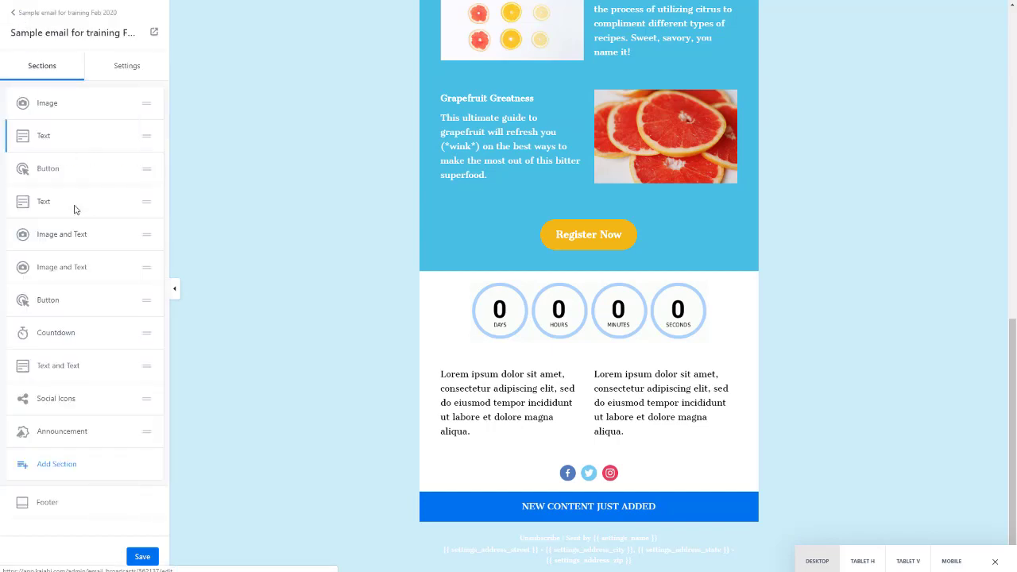
{"action": "scroll", "coordinate": [498, 409], "scroll_direction": "up", "scroll_amount": 4}
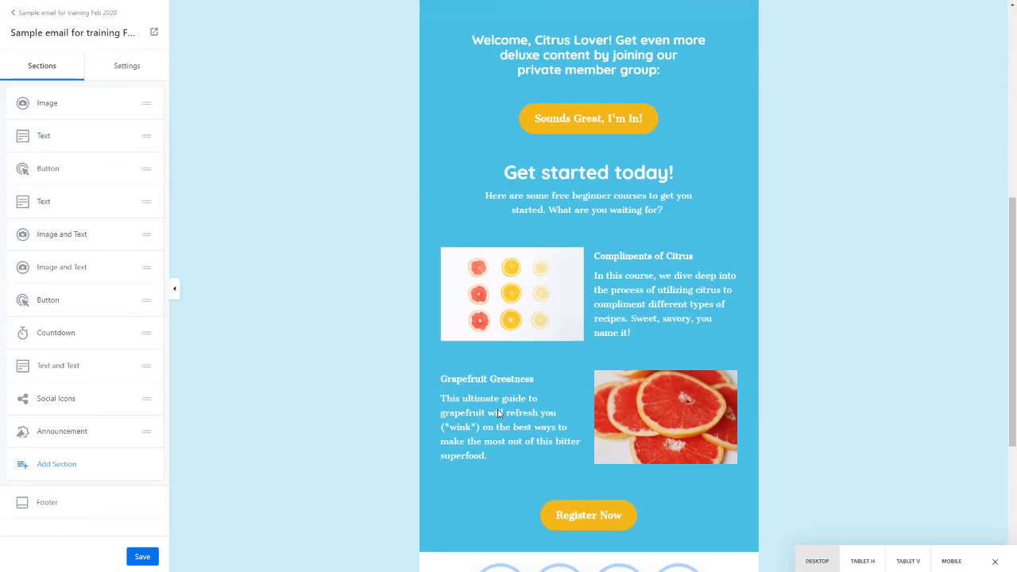
{"action": "scroll", "coordinate": [498, 413], "scroll_direction": "up", "scroll_amount": 1}
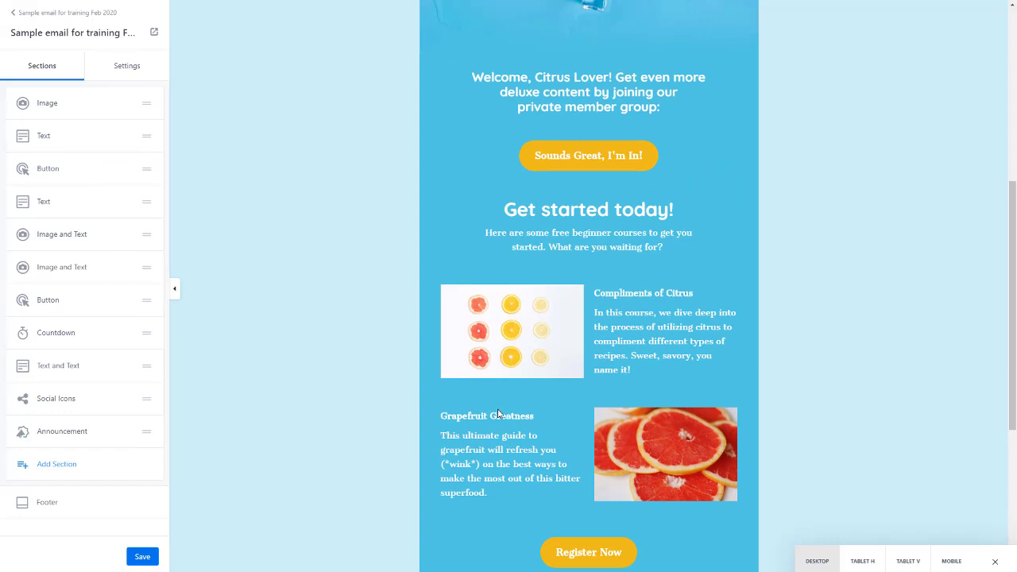
{"action": "mouse_move", "coordinate": [498, 414]}
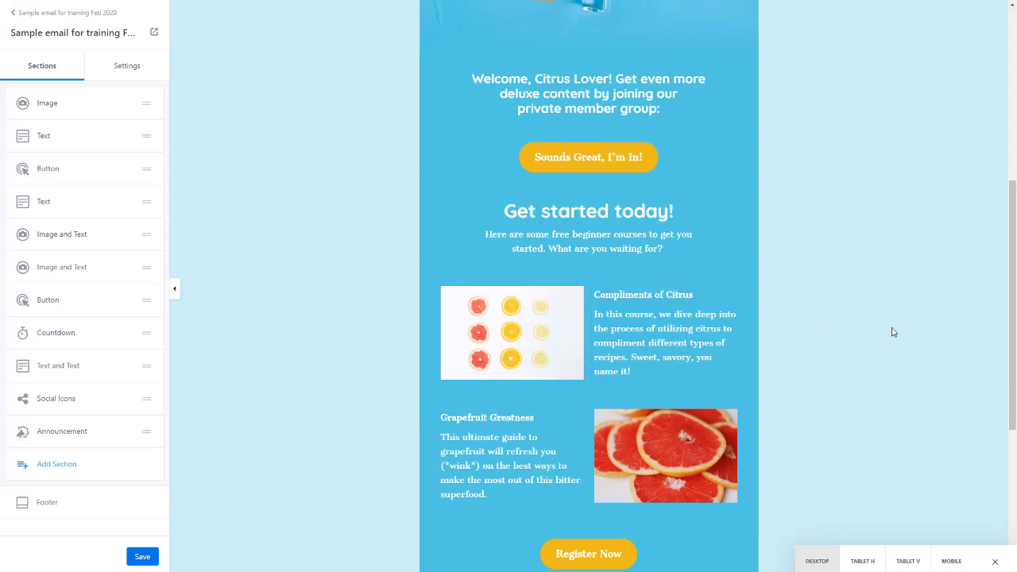
{"action": "scroll", "coordinate": [892, 330], "scroll_direction": "up", "scroll_amount": 4}
{"action": "scroll", "coordinate": [893, 332], "scroll_direction": "up", "scroll_amount": 1}
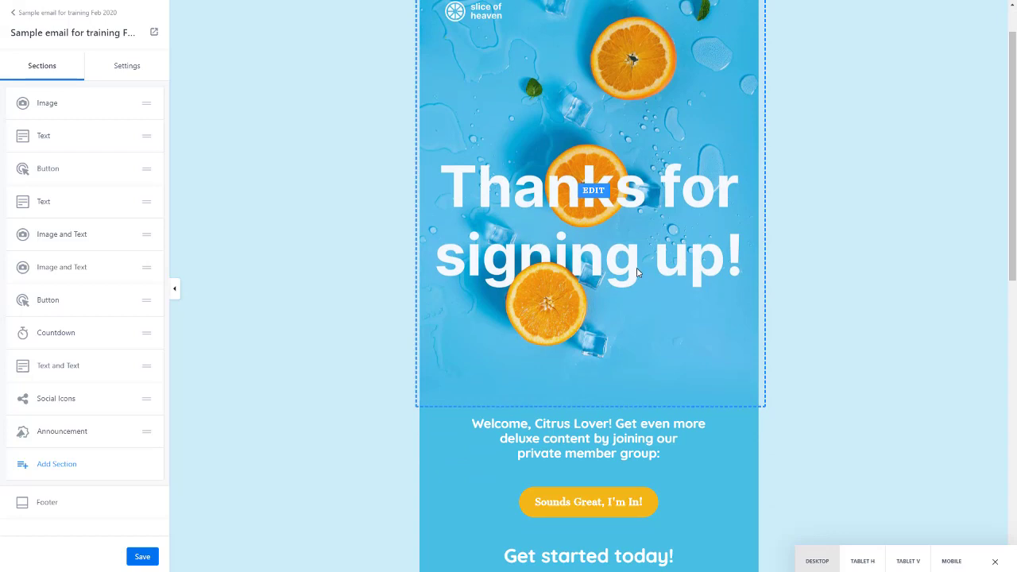
{"action": "scroll", "coordinate": [630, 269], "scroll_direction": "down", "scroll_amount": 4}
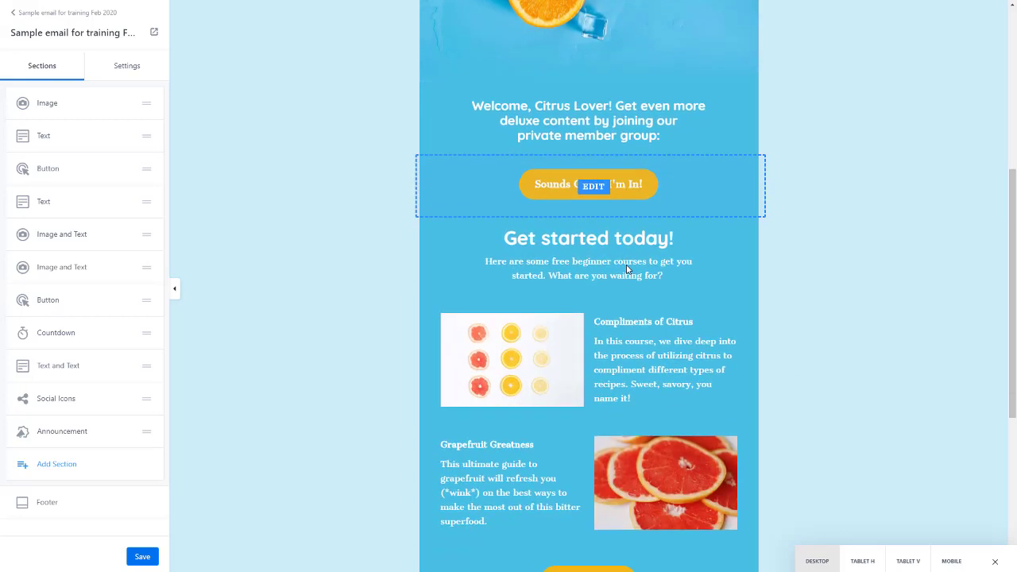
{"action": "scroll", "coordinate": [690, 258], "scroll_direction": "down", "scroll_amount": 1}
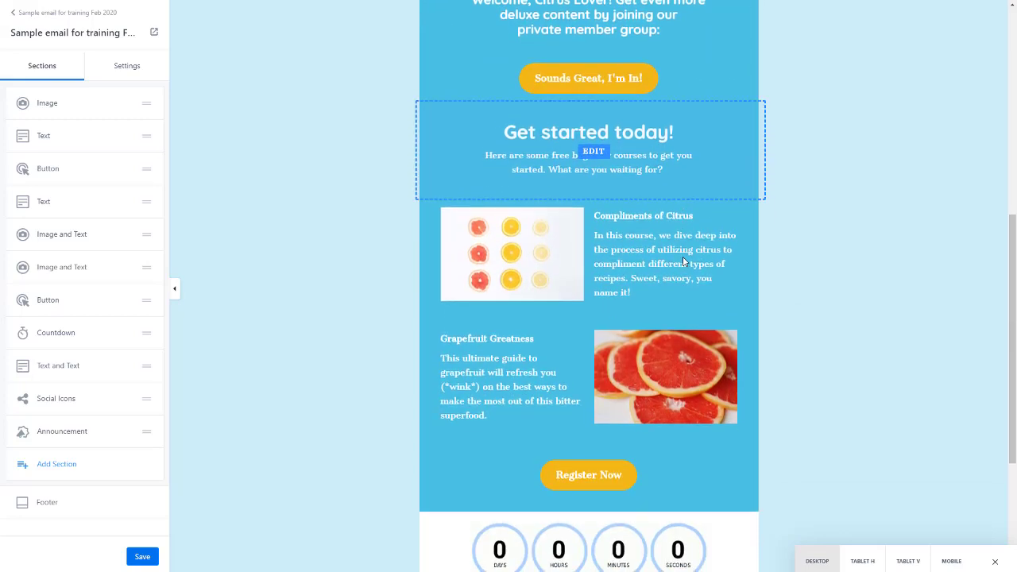
{"action": "scroll", "coordinate": [639, 329], "scroll_direction": "down", "scroll_amount": 1}
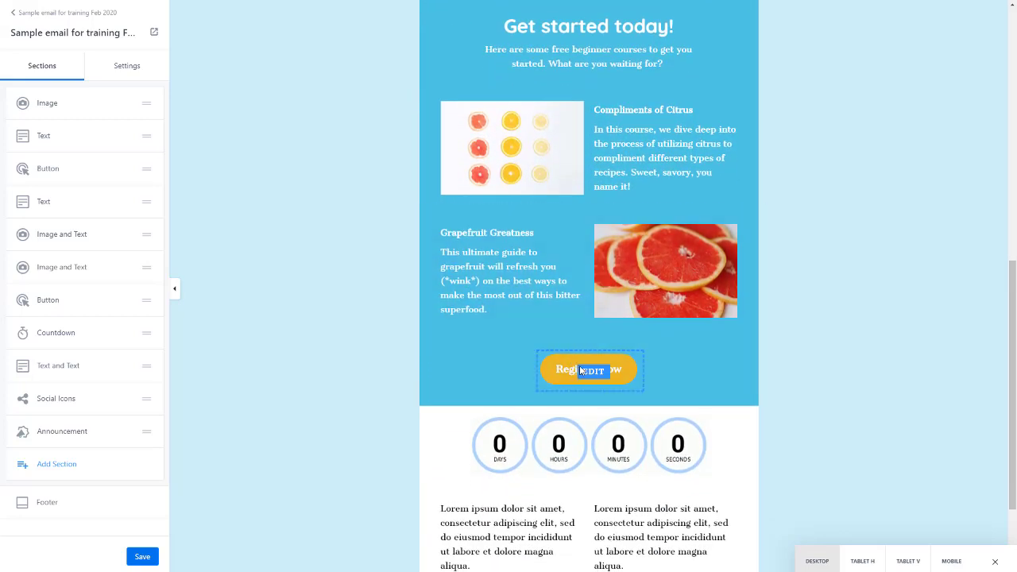
{"action": "scroll", "coordinate": [621, 295], "scroll_direction": "down", "scroll_amount": 2}
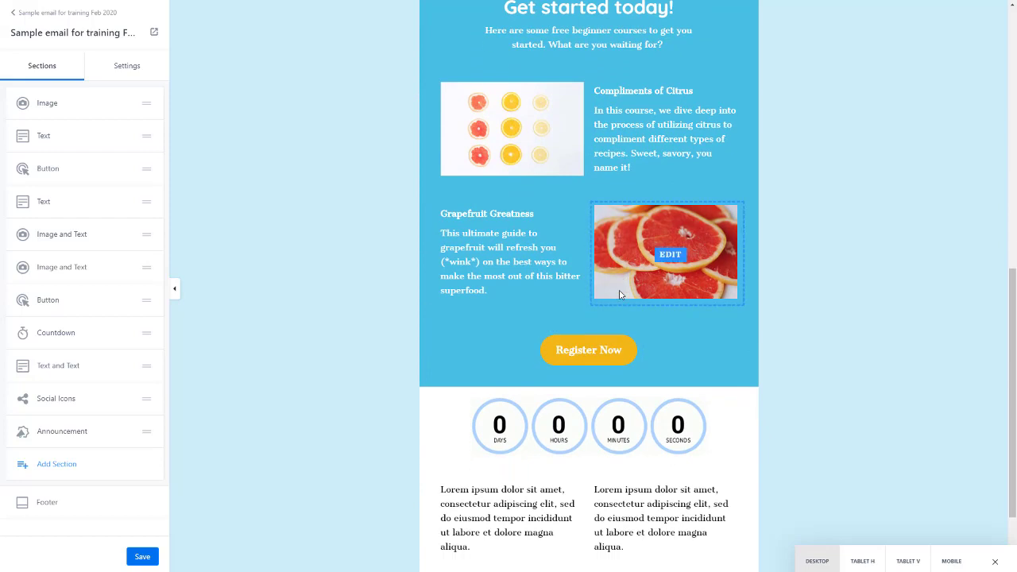